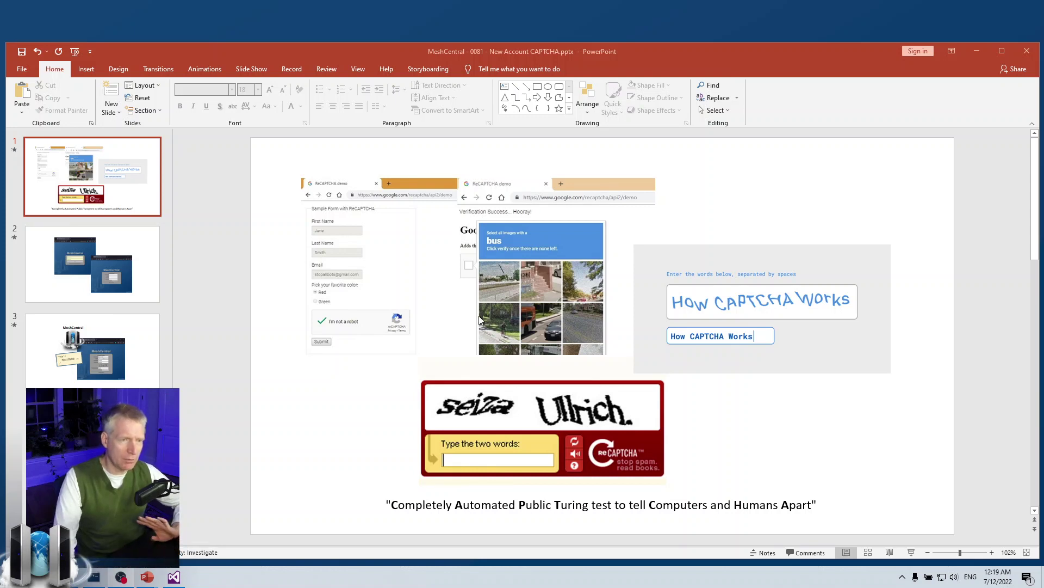
- Show the slide with the MeshCentral login and account-creation screenshots
{"action": "left_click", "coordinate": [114, 265]}
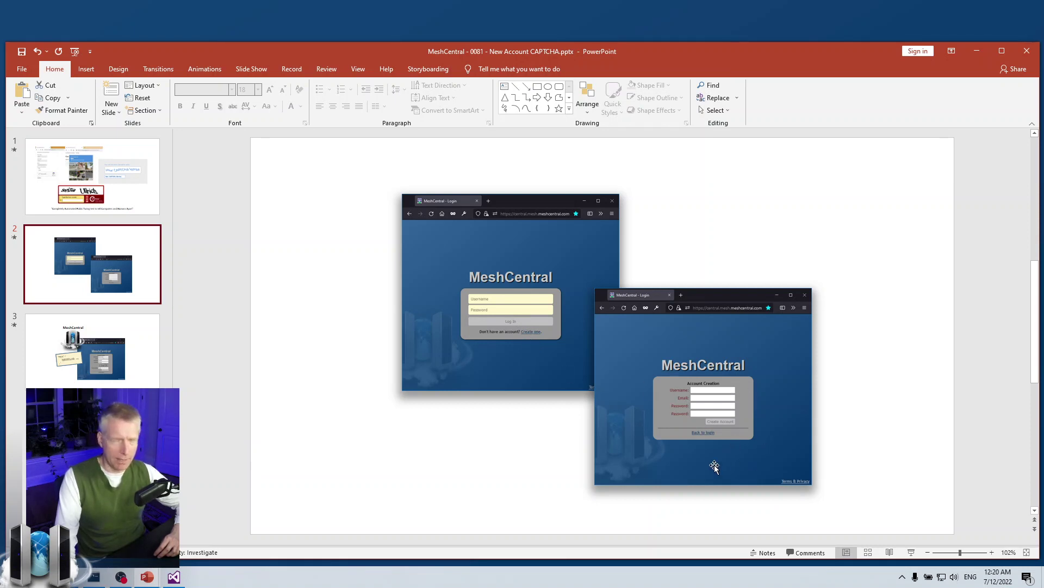
- Show the slide with the newAccountsCaptcha: true config example and security check
{"action": "left_click", "coordinate": [126, 359]}
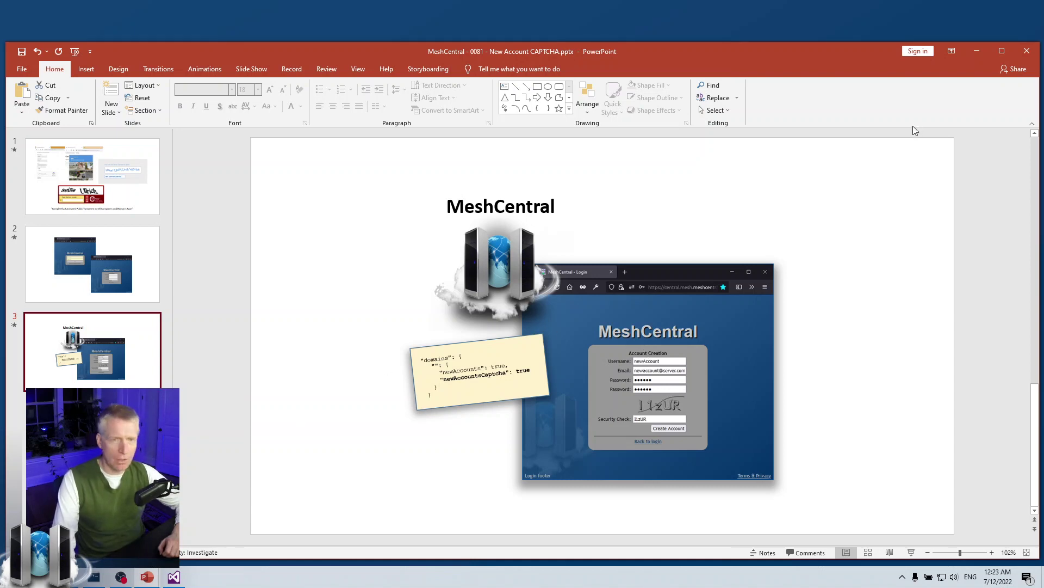
- Hide PowerPoint, move the MeshCentral server console to the top left, and bring config.json forward
{"action": "left_click", "coordinate": [976, 50]}
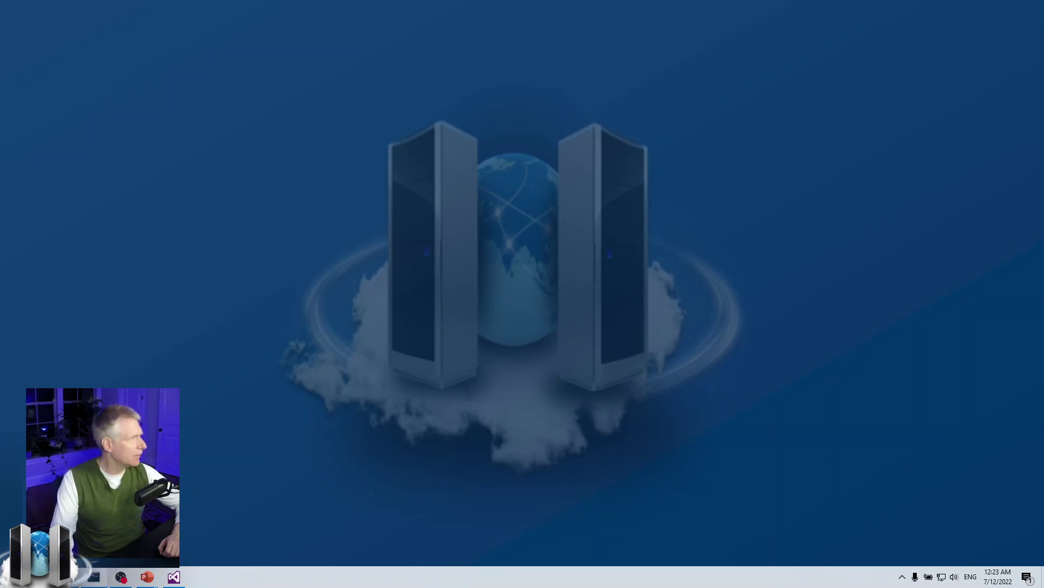
{"action": "left_click", "coordinate": [93, 577]}
{"action": "mouse_move", "coordinate": [447, 3]}
{"action": "left_mouse_down"}
{"action": "mouse_move", "coordinate": [269, 29]}
{"action": "mouse_move", "coordinate": [263, 18]}
{"action": "left_mouse_up"}
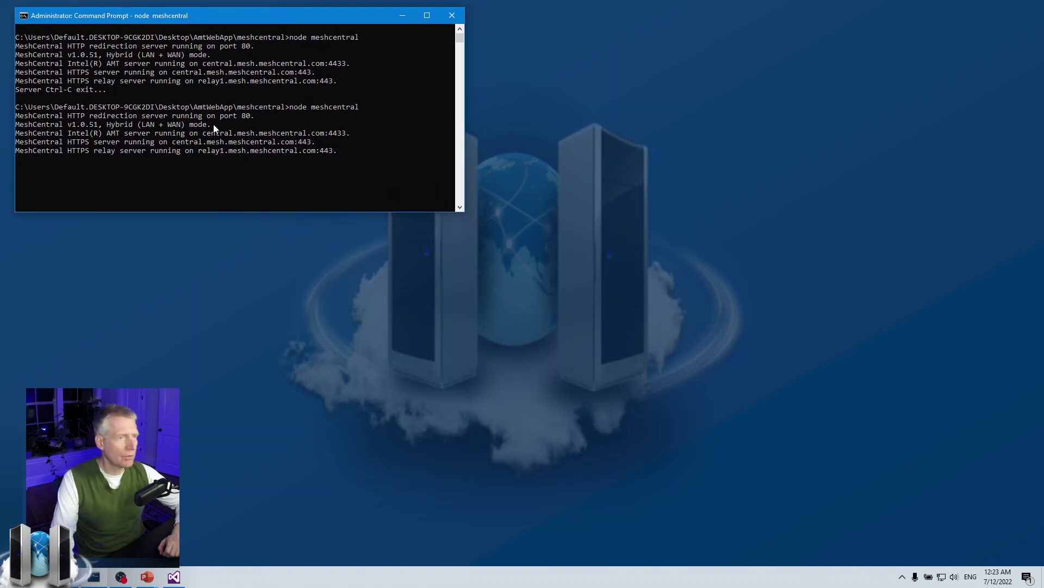
{"action": "left_click", "coordinate": [174, 576]}
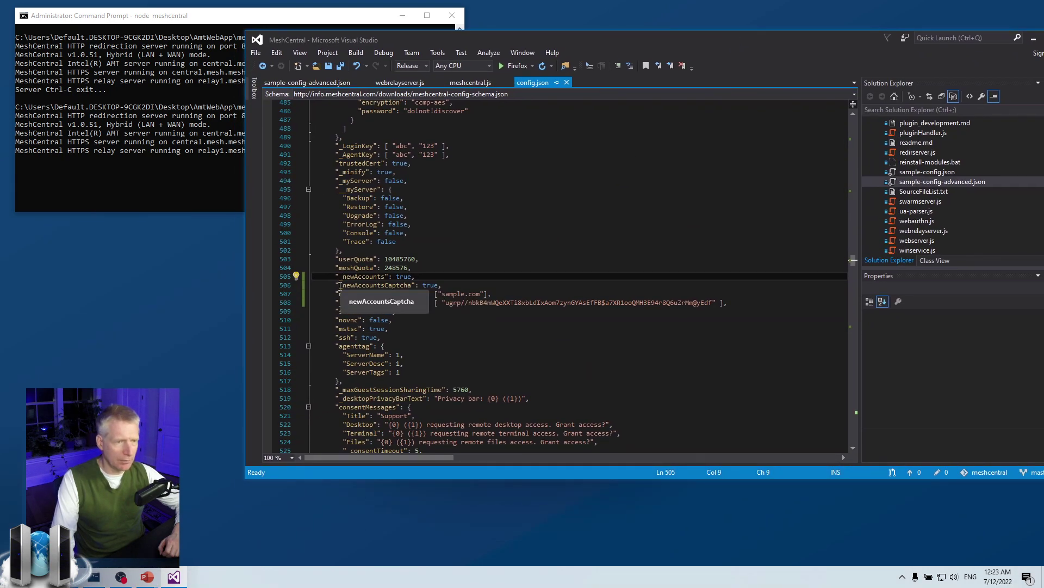
- Disable newAccountEmailDomains on line 507 with a leading underscore and save config.json
{"action": "left_click_drag", "start_coordinate": [338, 276], "coordinate": [430, 278]}
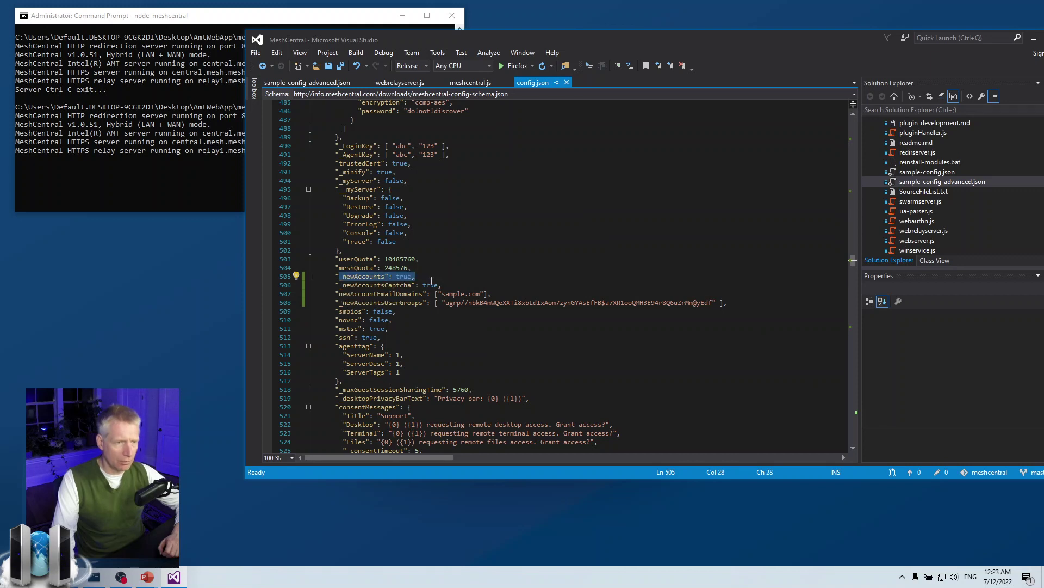
{"action": "key", "text": "Left"}
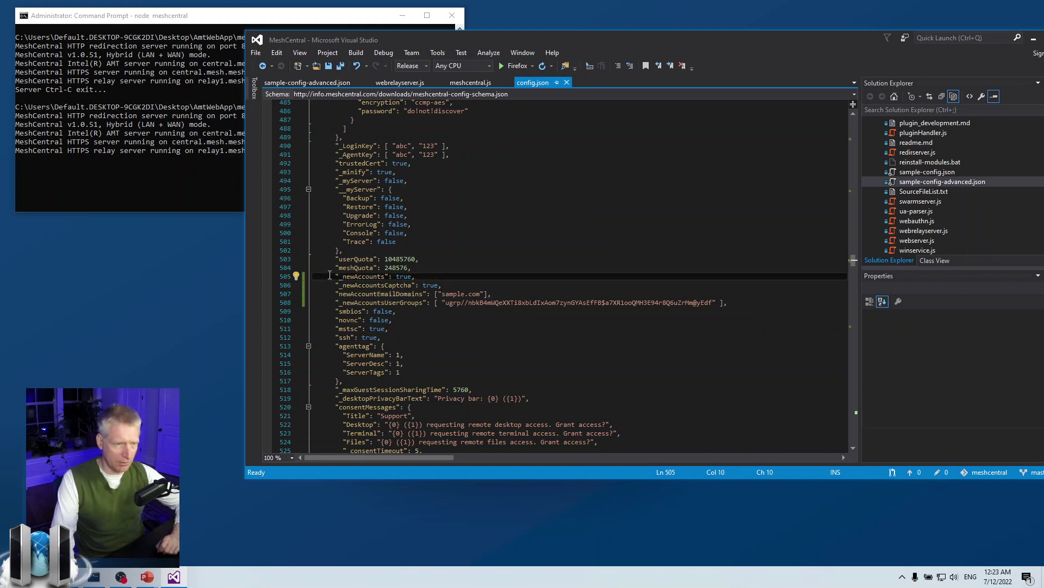
{"action": "left_click_drag", "start_coordinate": [329, 276], "coordinate": [469, 286]}
{"action": "left_click", "coordinate": [468, 287]}
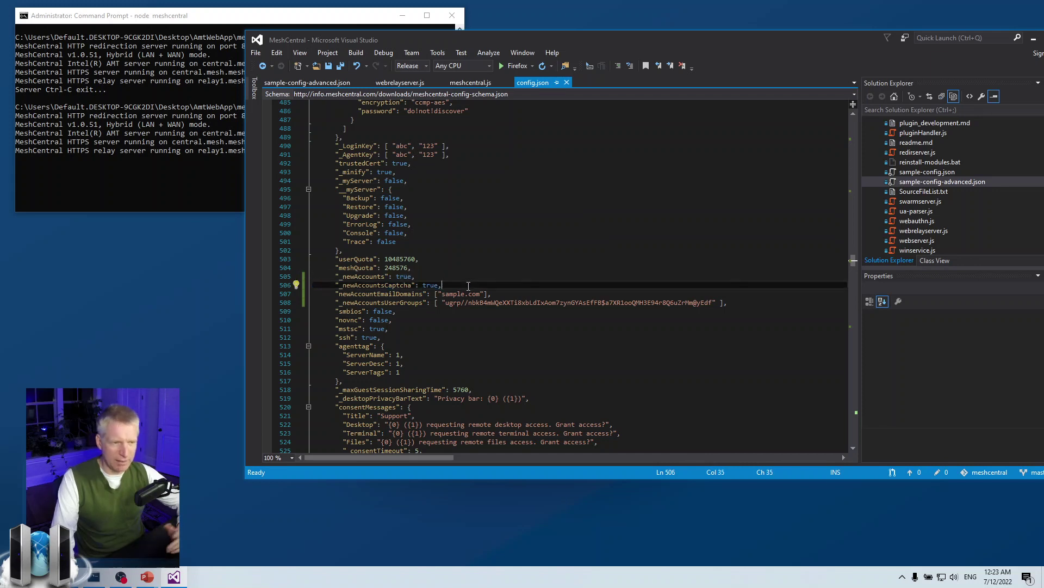
{"action": "key", "text": "shift+Left"}
{"action": "key", "text": "shift+Left"}
{"action": "key", "text": "shift+Left"}
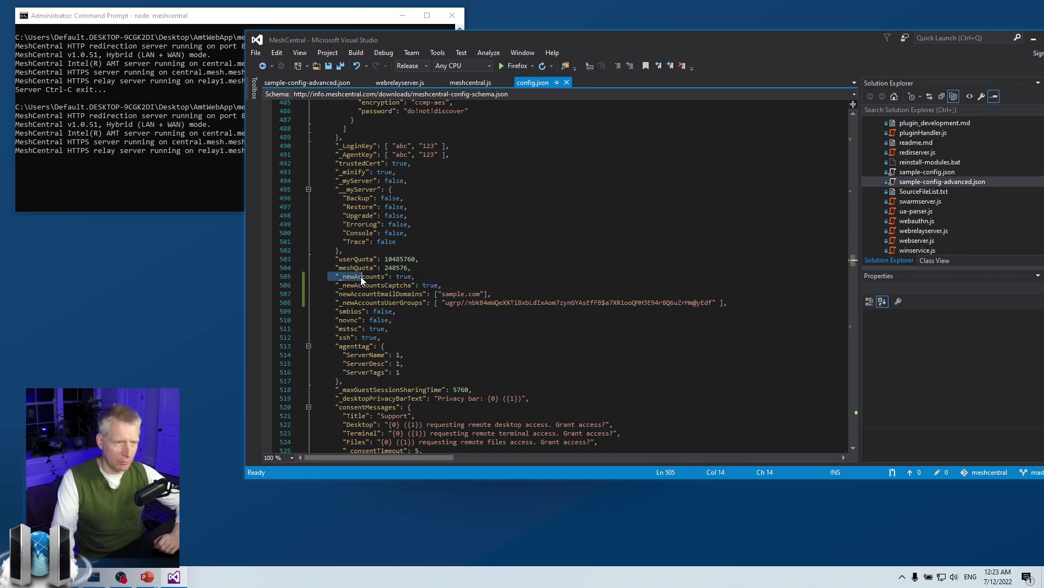
{"action": "left_click_drag", "start_coordinate": [332, 285], "coordinate": [404, 285]}
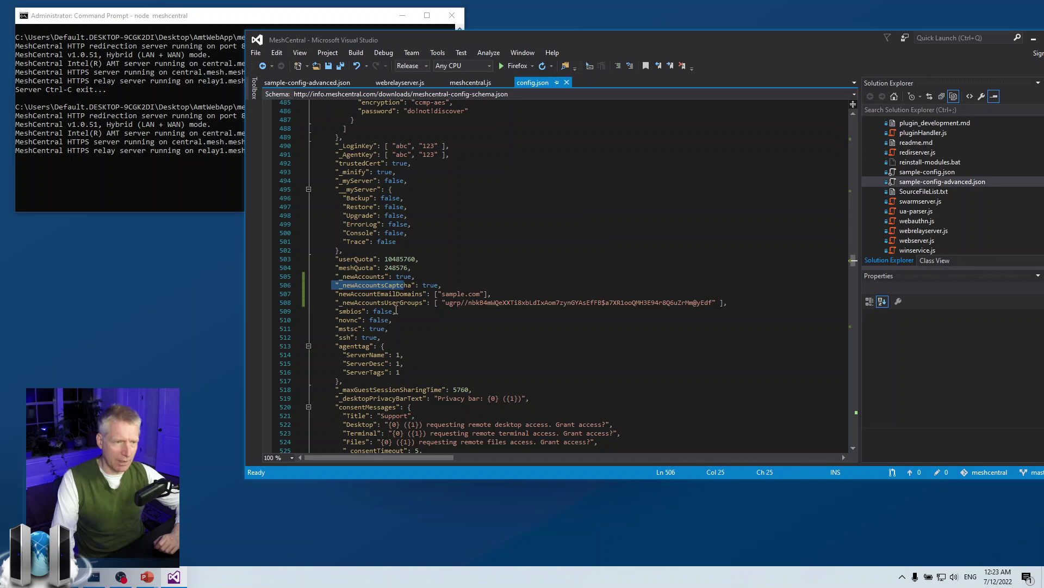
{"action": "left_click", "coordinate": [361, 296]}
{"action": "left_click", "coordinate": [339, 293]}
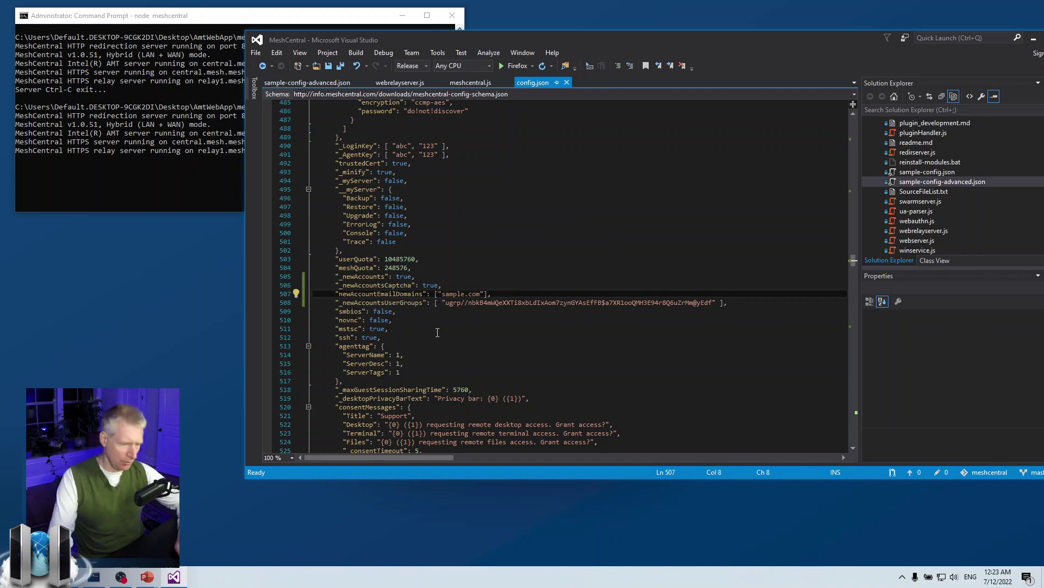
{"action": "type", "text": "_"}
{"action": "key", "text": "ctrl+s"}
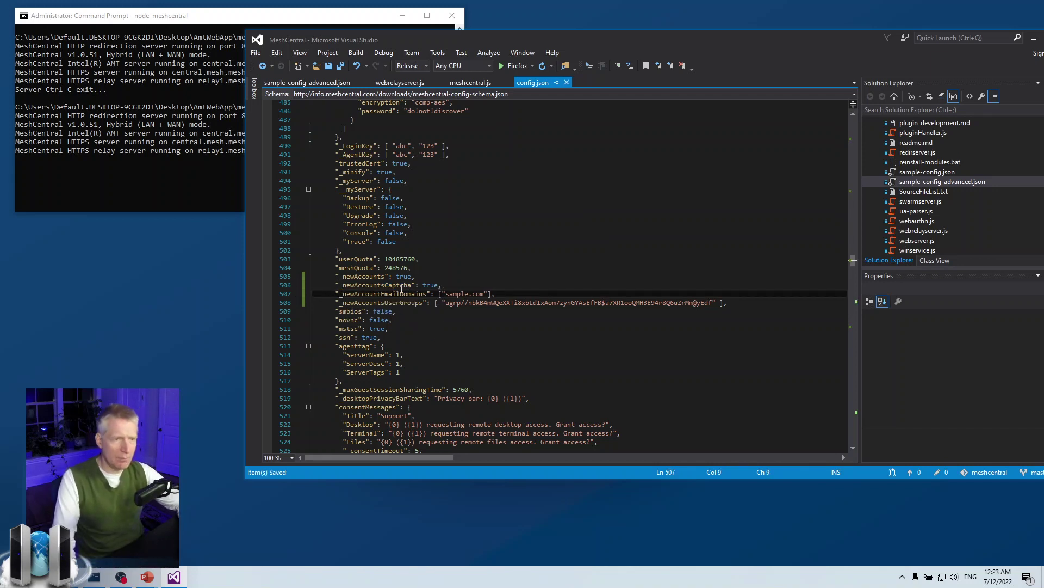
- Inspect the sample.com email domains, _newAccountsUserGroups and group ID settings in config.json
{"action": "left_click", "coordinate": [442, 294]}
{"action": "left_click_drag", "start_coordinate": [443, 294], "coordinate": [484, 294]}
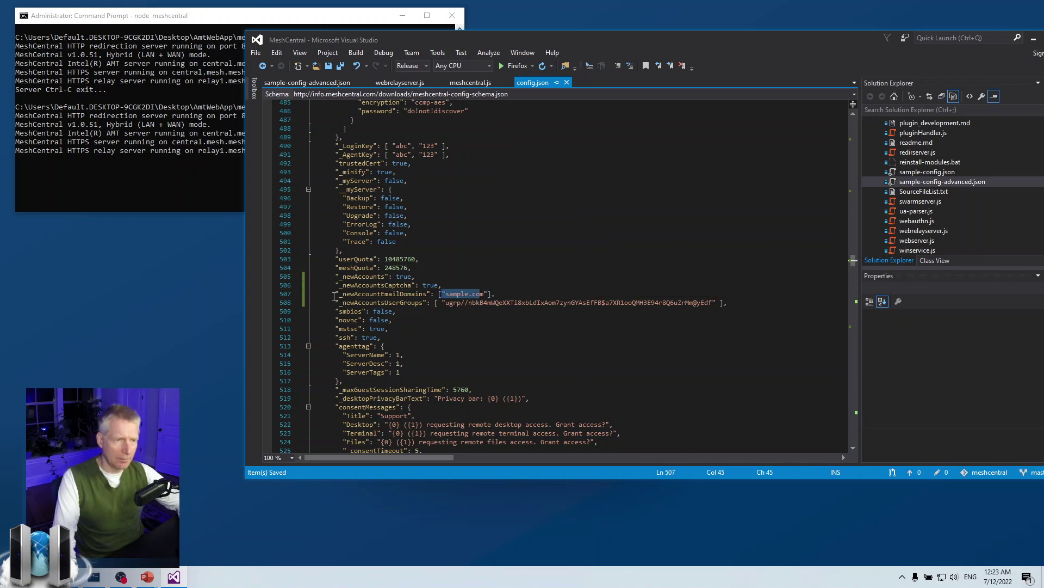
{"action": "left_click_drag", "start_coordinate": [336, 294], "coordinate": [486, 293]}
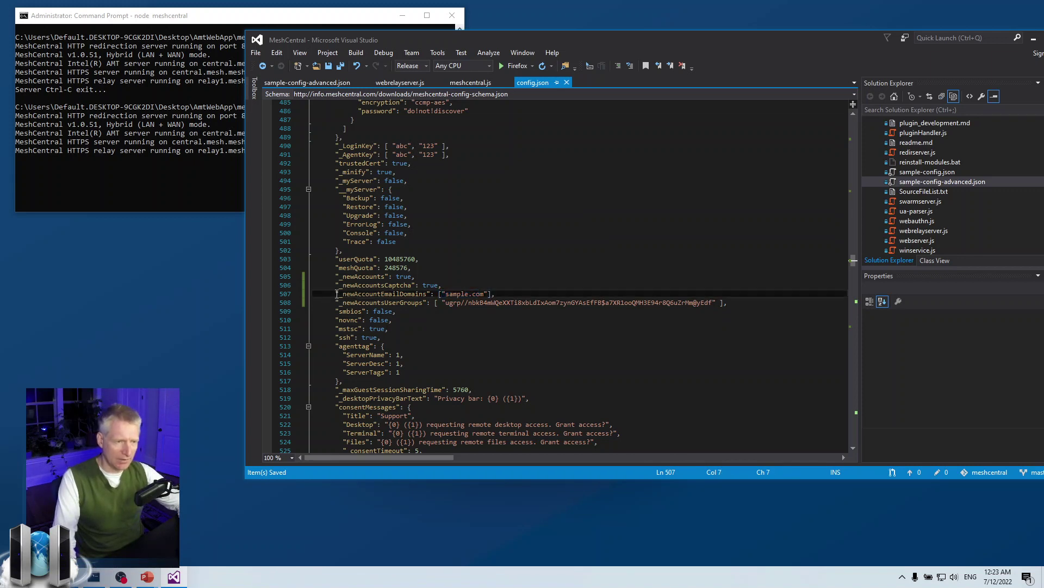
{"action": "left_click", "coordinate": [506, 294]}
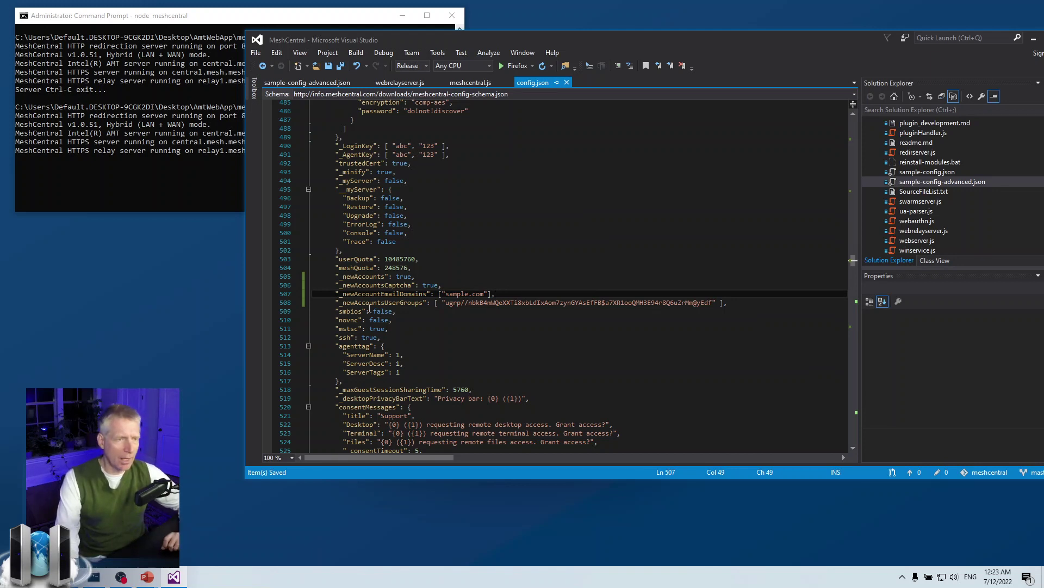
{"action": "left_click_drag", "start_coordinate": [336, 303], "coordinate": [513, 309]}
{"action": "left_click_drag", "start_coordinate": [642, 308], "coordinate": [736, 306]}
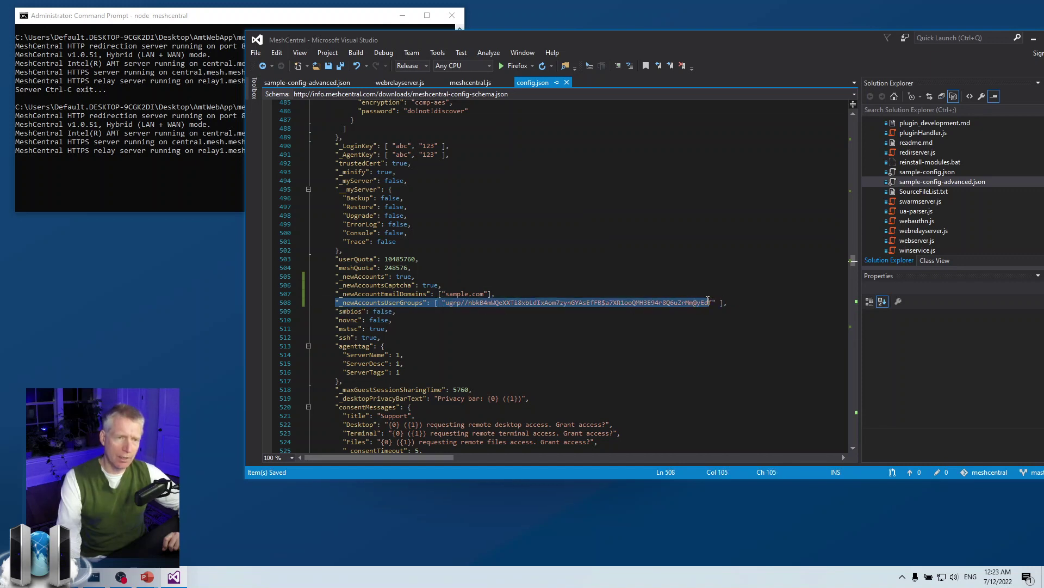
{"action": "left_click", "coordinate": [740, 304]}
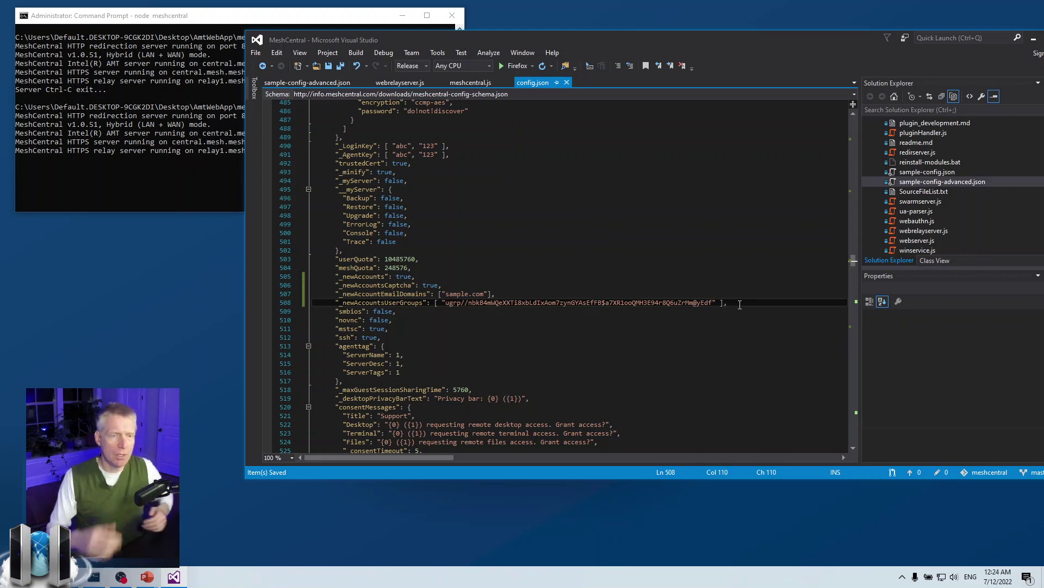
{"action": "double_click", "coordinate": [549, 303]}
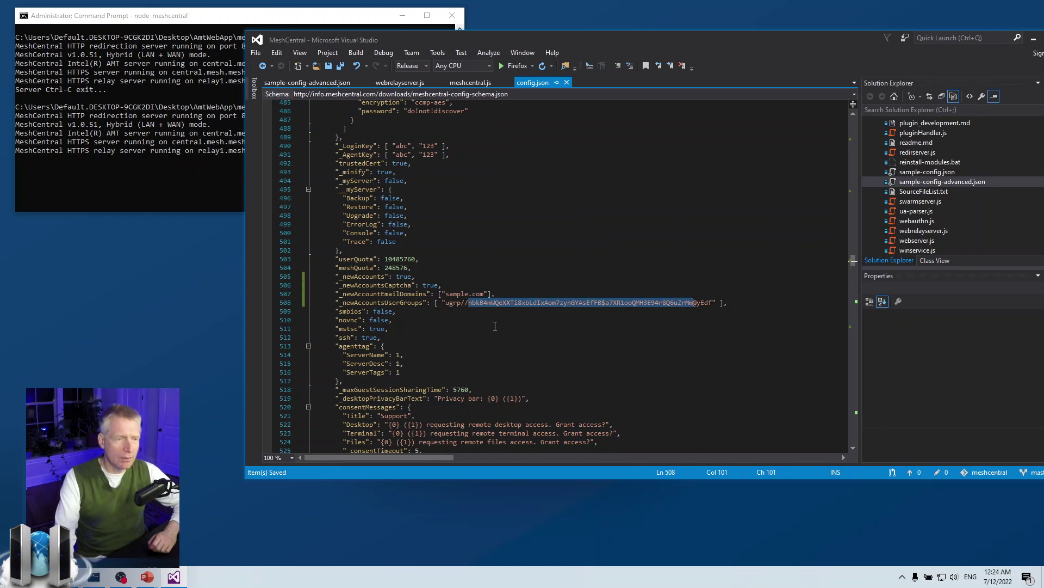
{"action": "key", "text": "Down"}
{"action": "key", "text": "Down"}
{"action": "key", "text": "Down"}
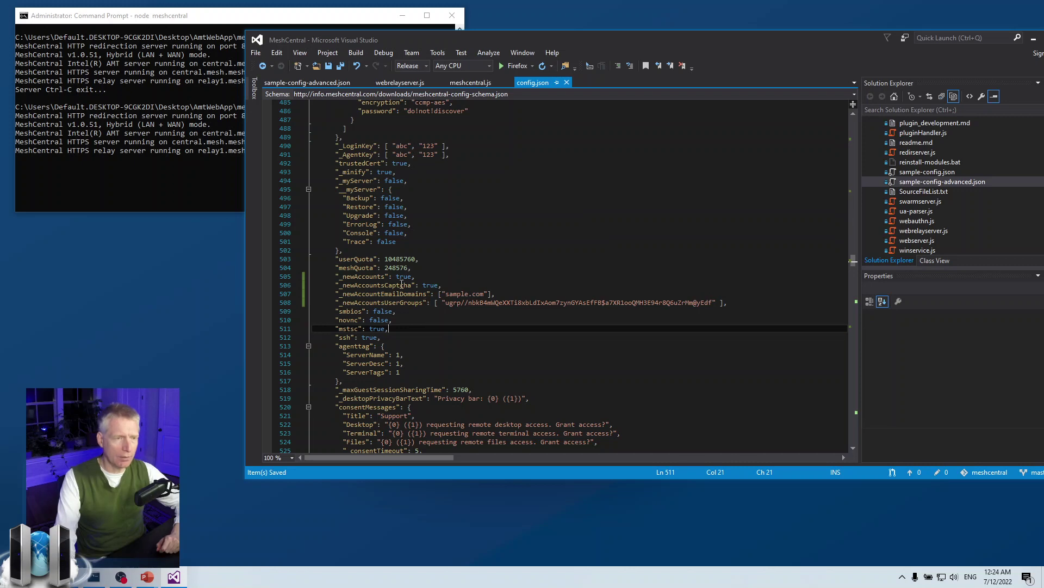
{"action": "left_click", "coordinate": [430, 276]}
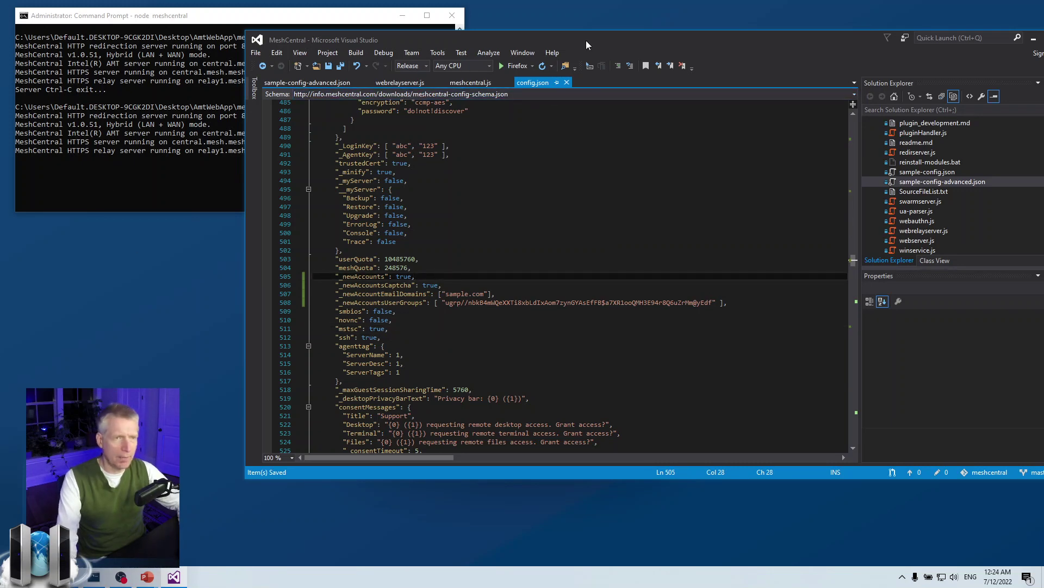
- Open the MeshCentral login page in the browser and position it right of the editor
{"action": "mouse_move", "coordinate": [586, 41]}
{"action": "left_mouse_down"}
{"action": "mouse_move", "coordinate": [560, 78]}
{"action": "mouse_move", "coordinate": [606, 149]}
{"action": "mouse_move", "coordinate": [586, 111]}
{"action": "left_mouse_up"}
{"action": "left_click", "coordinate": [472, 99]}
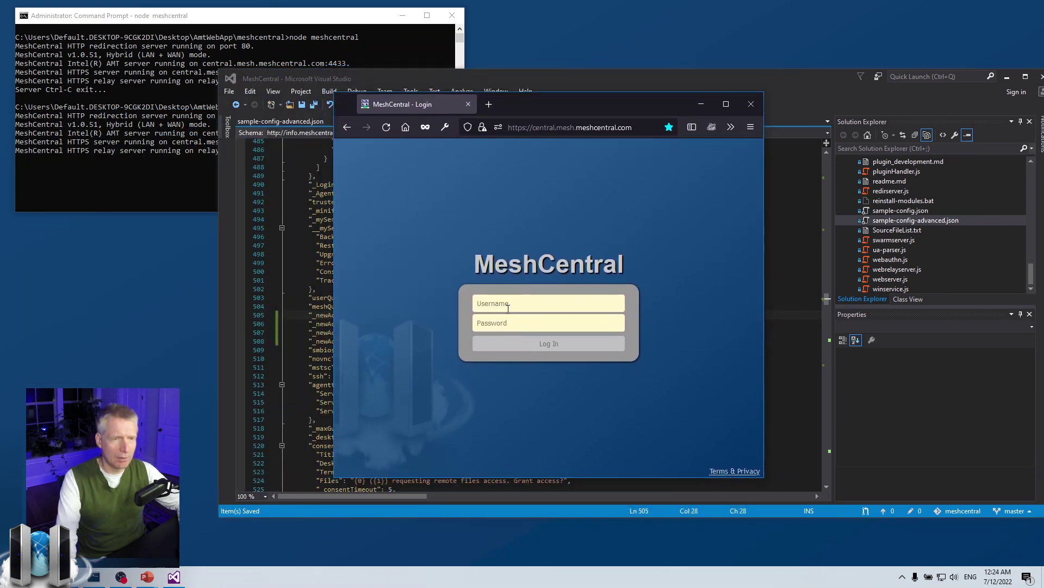
{"action": "left_click", "coordinate": [472, 303]}
{"action": "left_click", "coordinate": [486, 321]}
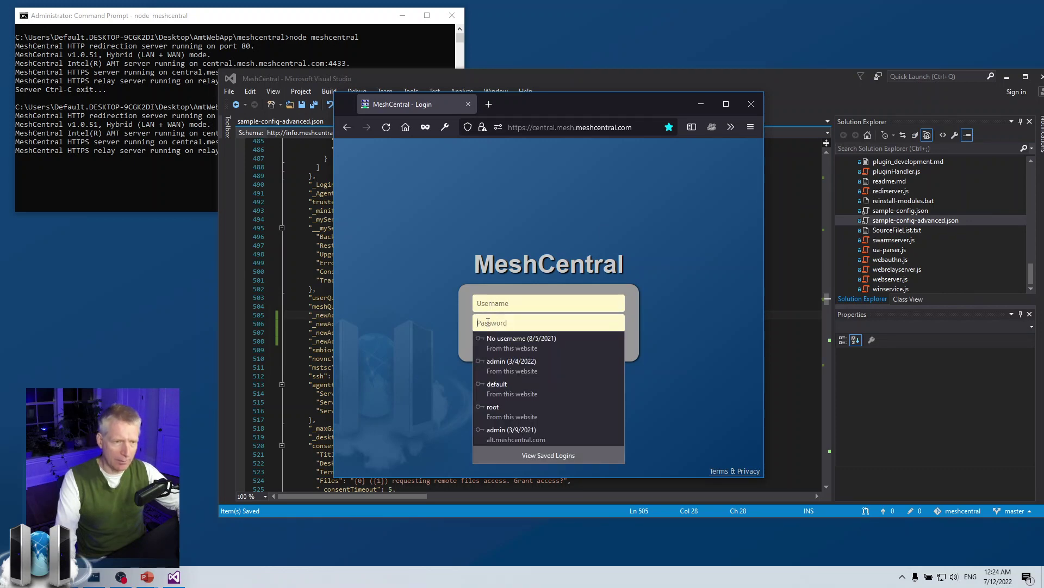
{"action": "left_click", "coordinate": [464, 277]}
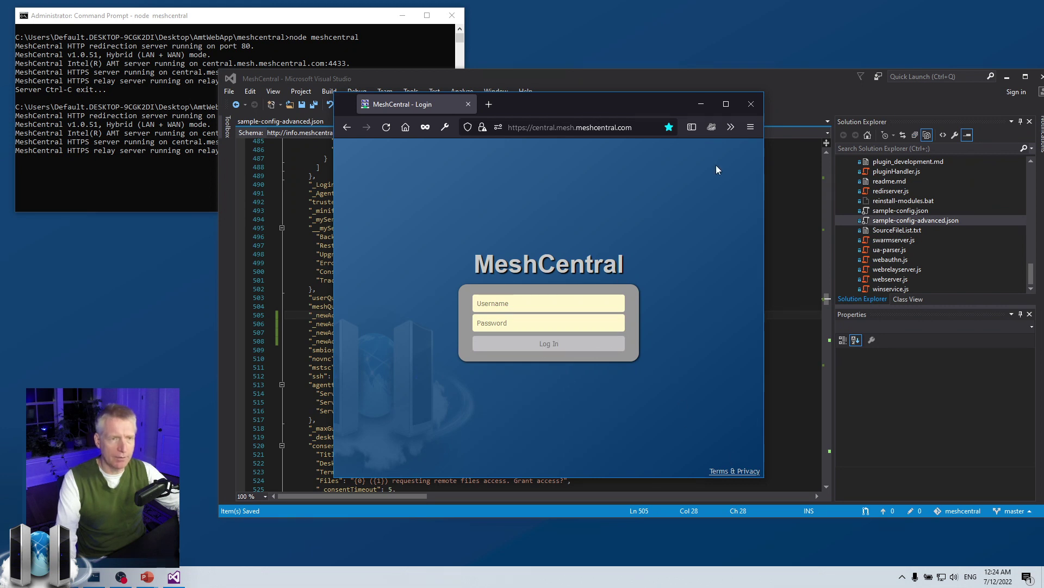
{"action": "left_click_drag", "start_coordinate": [580, 106], "coordinate": [762, 169]}
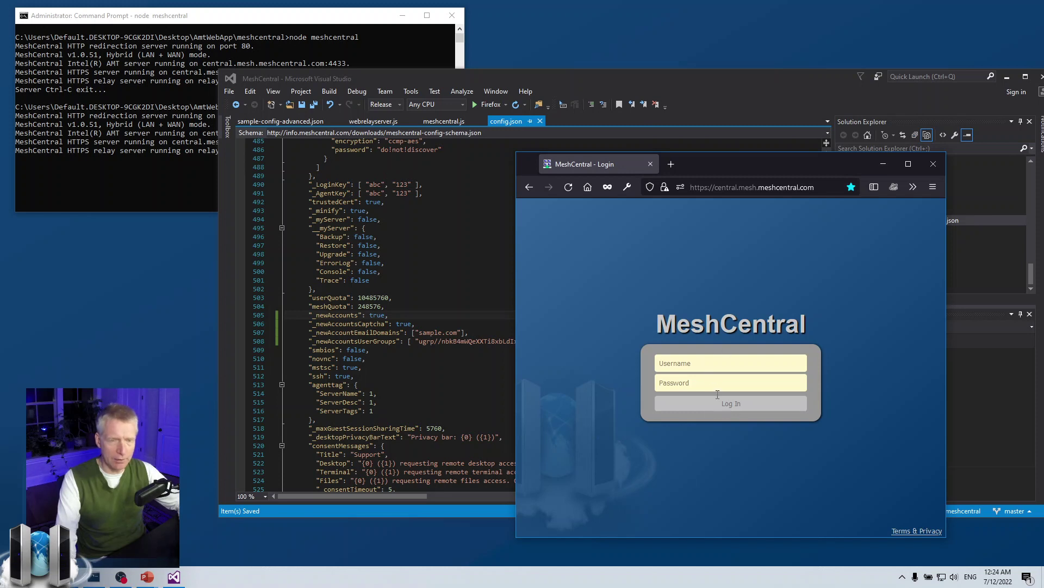
- Enable newAccounts in config.json by deleting its underscore, and save the file
{"action": "mouse_move", "coordinate": [705, 173]}
{"action": "left_mouse_down"}
{"action": "mouse_move", "coordinate": [794, 174]}
{"action": "mouse_move", "coordinate": [778, 172]}
{"action": "left_mouse_up"}
{"action": "left_click", "coordinate": [320, 307]}
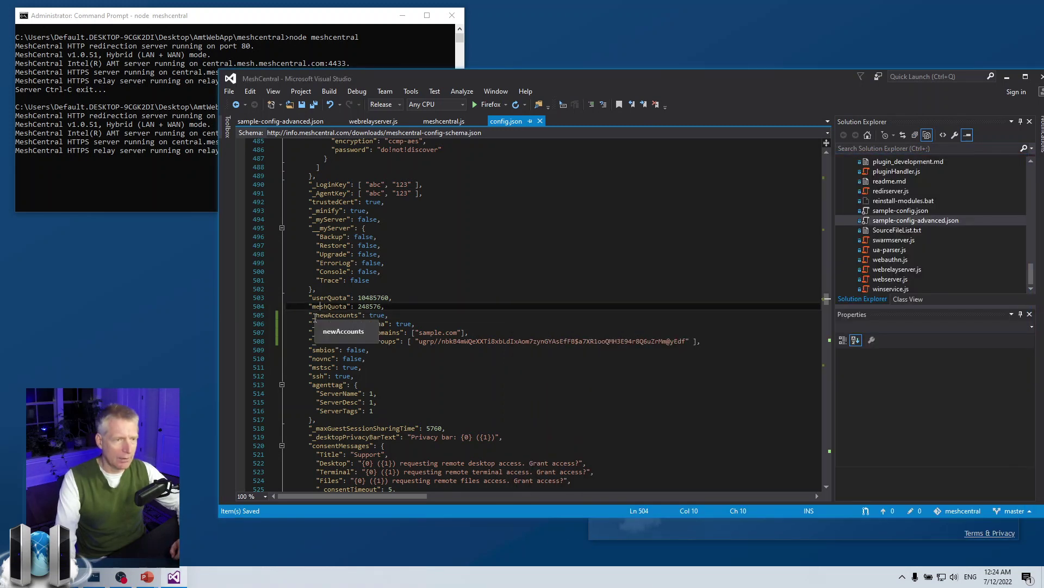
{"action": "key", "text": "Delete"}
{"action": "key", "text": "alt+f"}
{"action": "key", "text": "s"}
- Stop the MeshCentral server, clear the console with cls, and rerun node meshcentral
{"action": "left_click", "coordinate": [158, 143]}
{"action": "key", "text": "ctrl+c"}
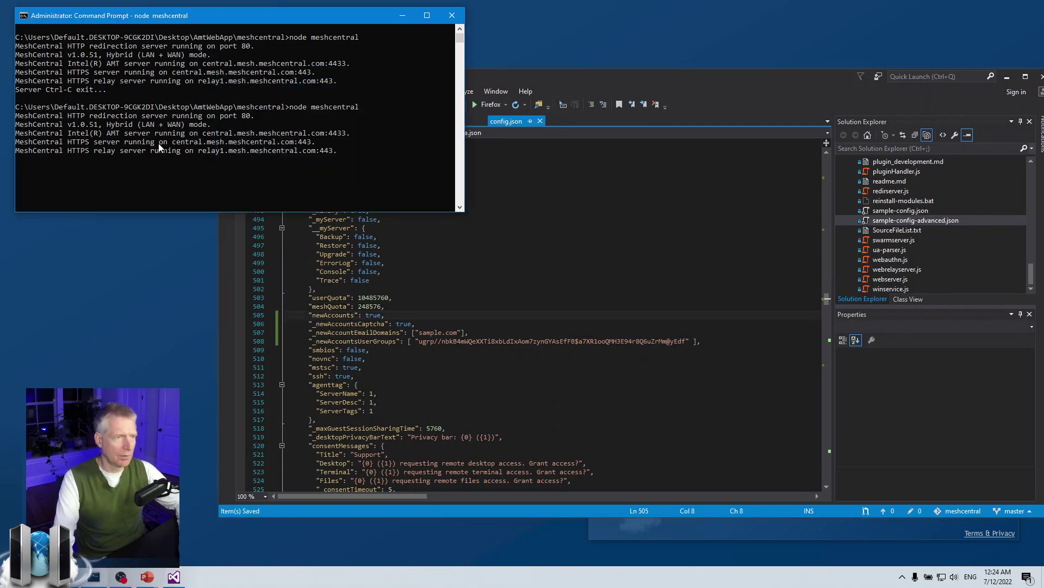
{"action": "type", "text": "cls"}
{"action": "key", "text": "Return"}
{"action": "key", "text": "Up"}
{"action": "key", "text": "Up"}
{"action": "key", "text": "Return"}
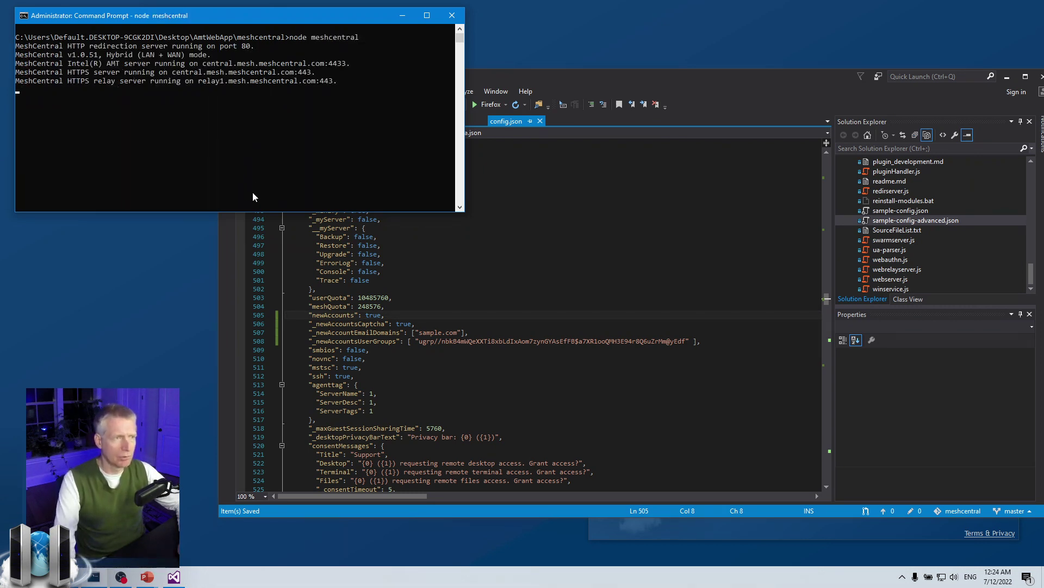
- Reload the MeshCentral login page and open the 'Create one' account creation form
{"action": "left_click", "coordinate": [736, 530]}
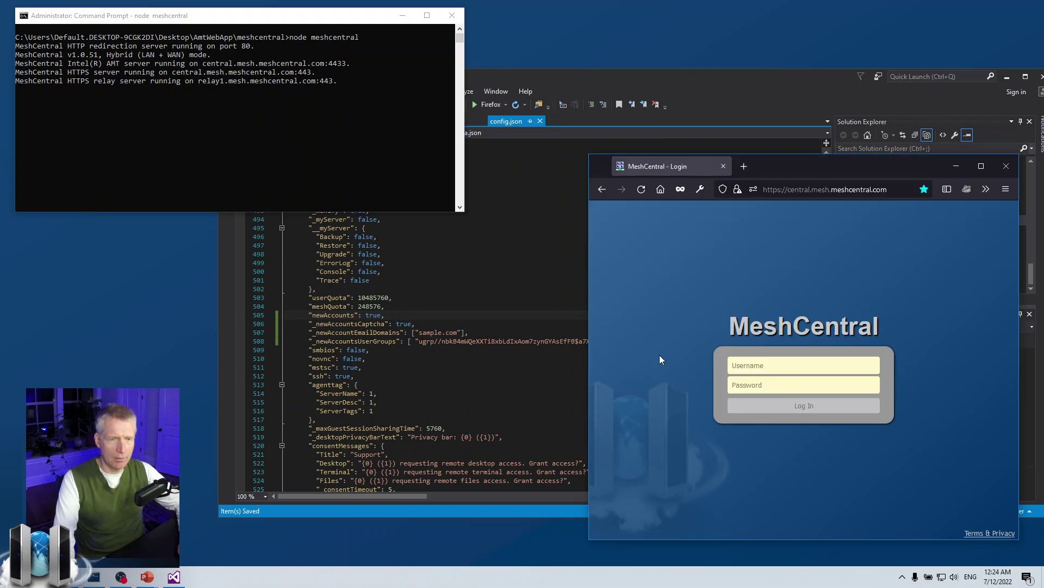
{"action": "left_click", "coordinate": [641, 189]}
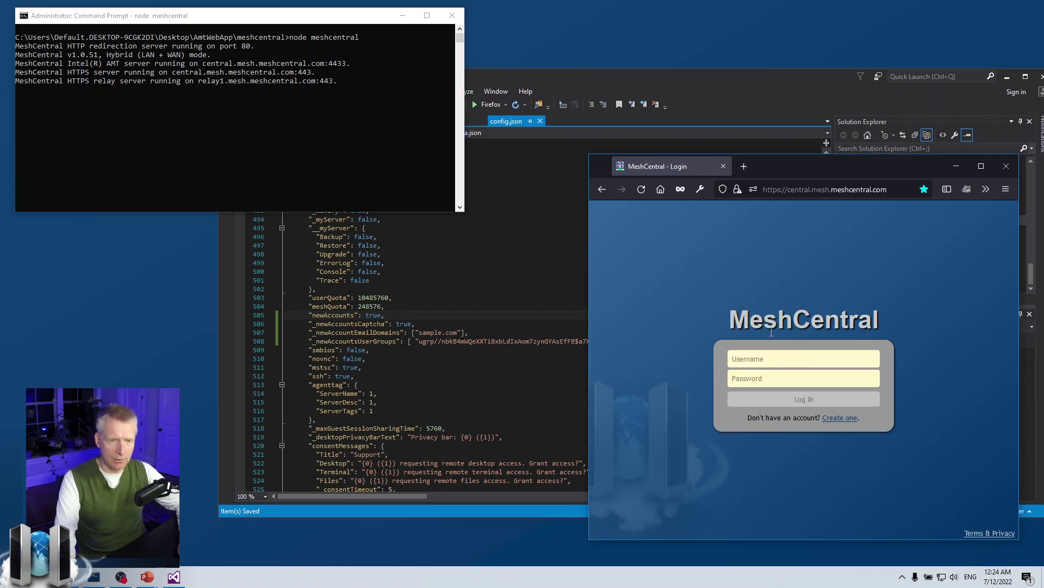
{"action": "left_click", "coordinate": [849, 421]}
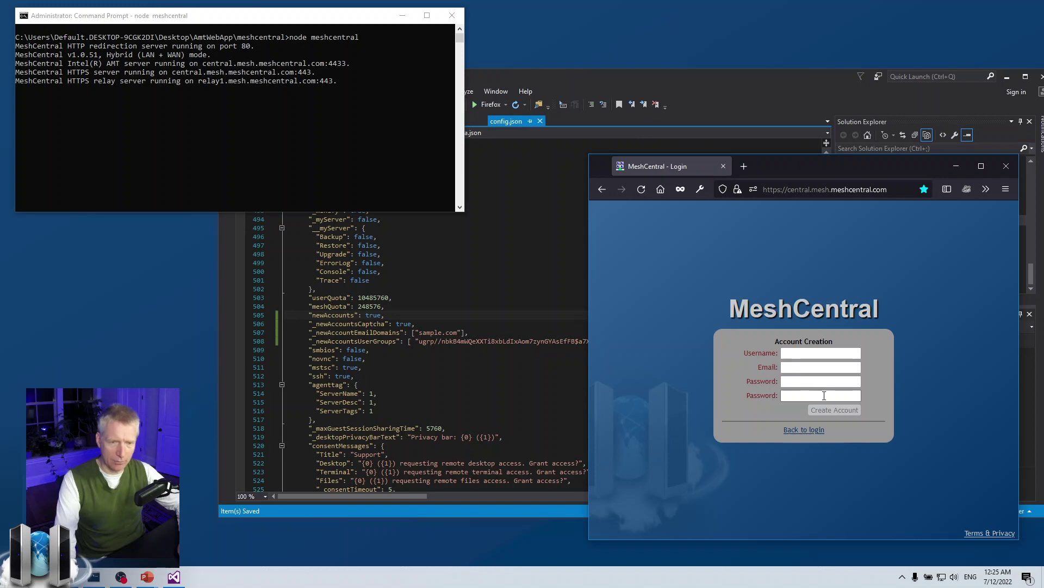
{"action": "left_click_drag", "start_coordinate": [812, 169], "coordinate": [801, 171]}
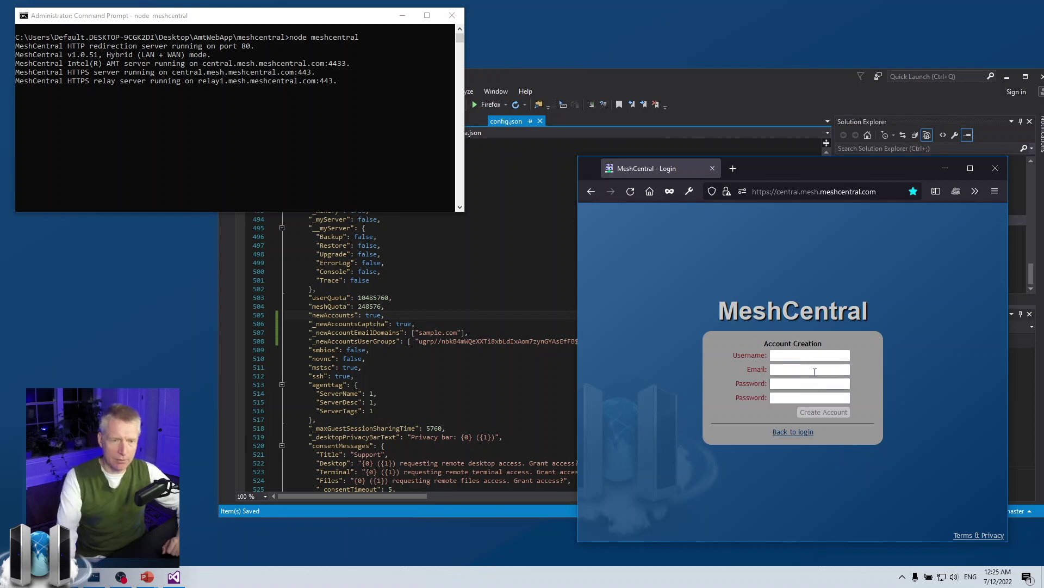
- Enable newAccountsCaptcha in config.json by removing its underscore, and save the file
{"action": "left_click", "coordinate": [324, 326]}
{"action": "key", "text": "BackSpace"}
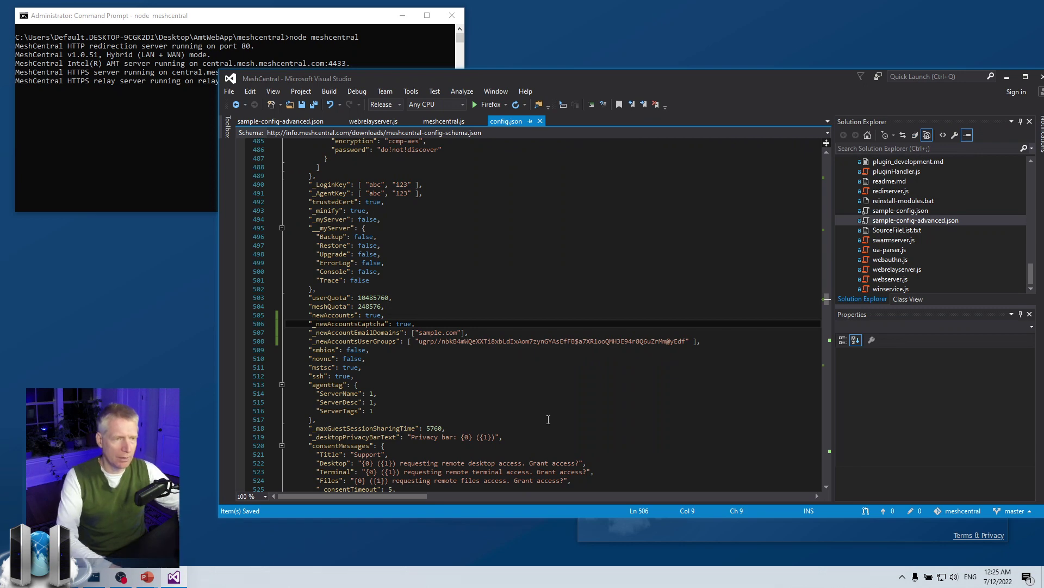
{"action": "key", "text": "ctrl+s"}
{"action": "key", "text": "Return"}
- Stop the MeshCentral server with Ctrl+C and restart it with the recalled command
{"action": "left_click", "coordinate": [149, 126]}
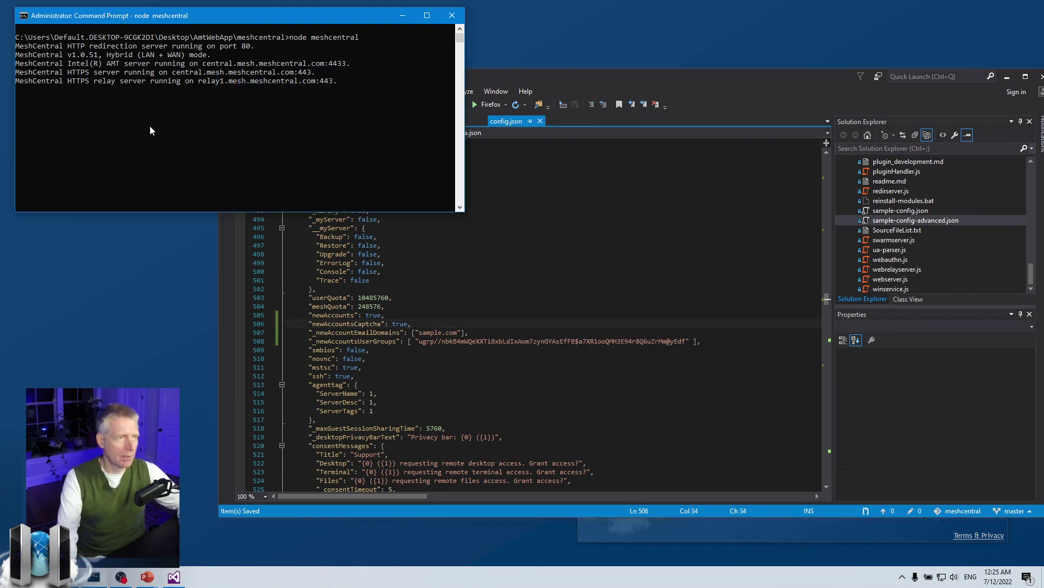
{"action": "key", "text": "ctrl+c"}
{"action": "key", "text": "Up"}
{"action": "key", "text": "Return"}
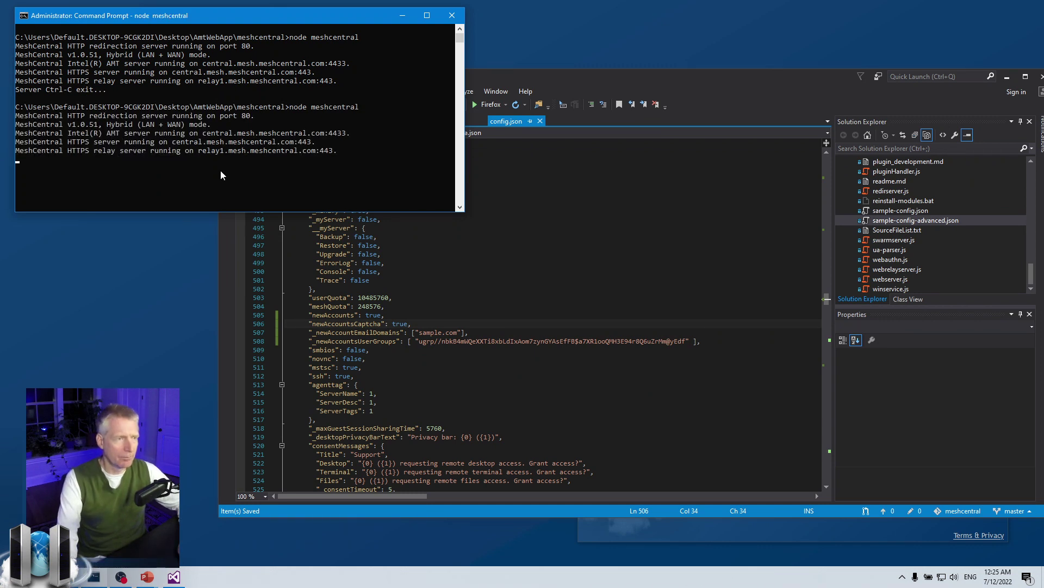
- Reload MeshCentral and reopen the Account Creation form, now showing a Security Check
{"action": "left_click", "coordinate": [719, 533]}
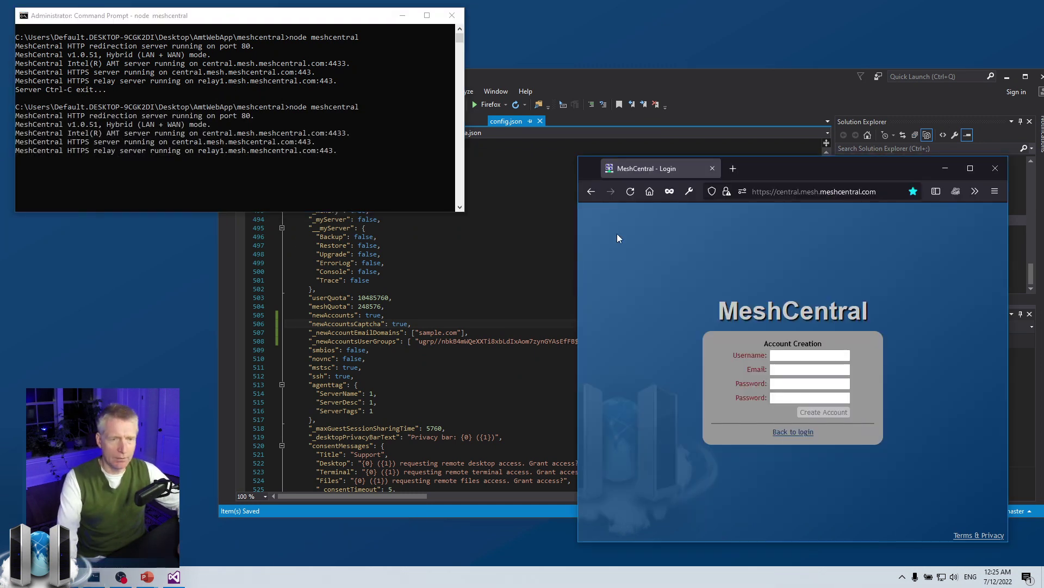
{"action": "left_click", "coordinate": [629, 192]}
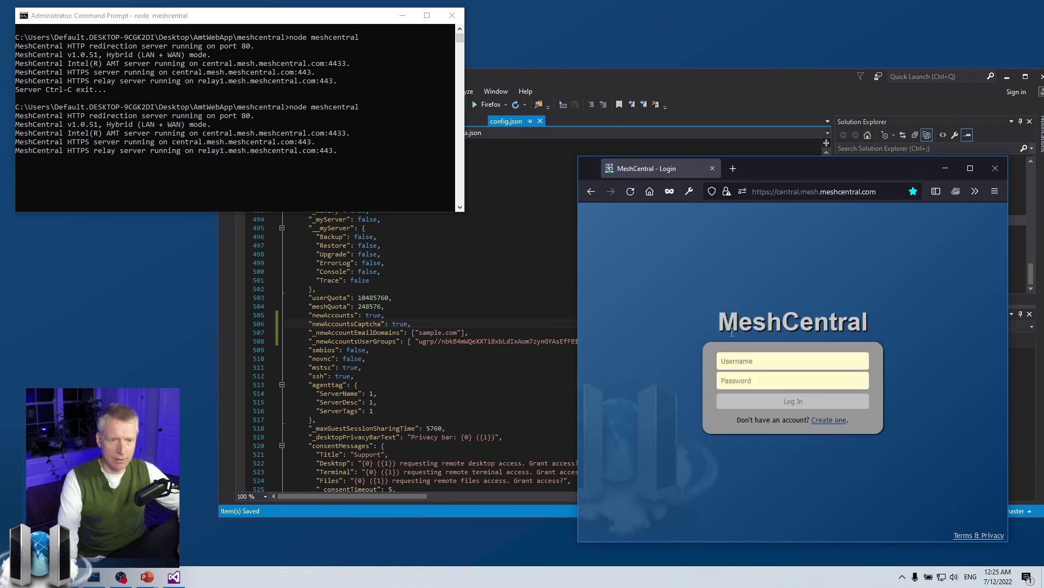
{"action": "left_click", "coordinate": [827, 421]}
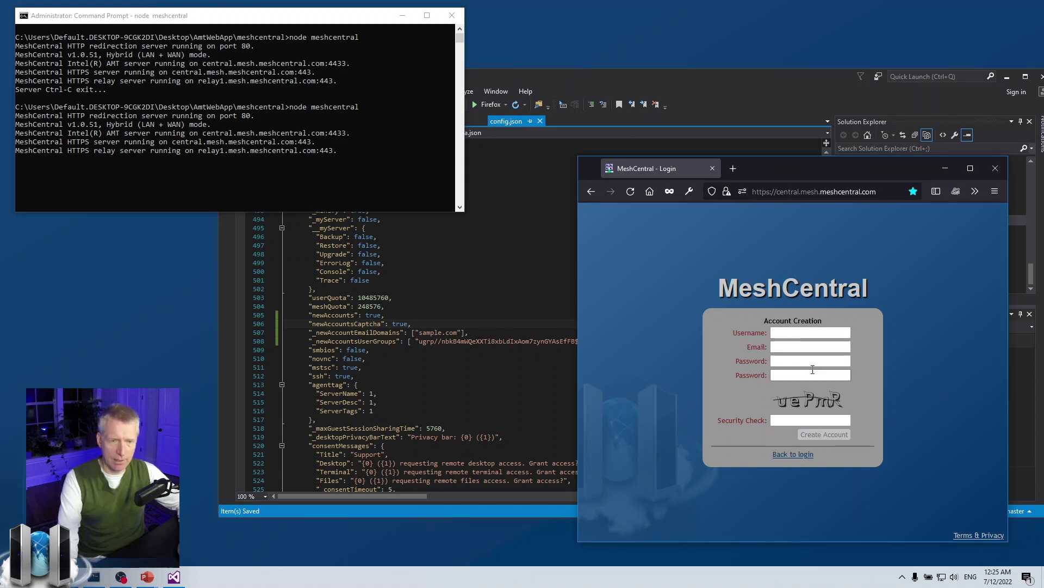
{"action": "left_click", "coordinate": [802, 331]}
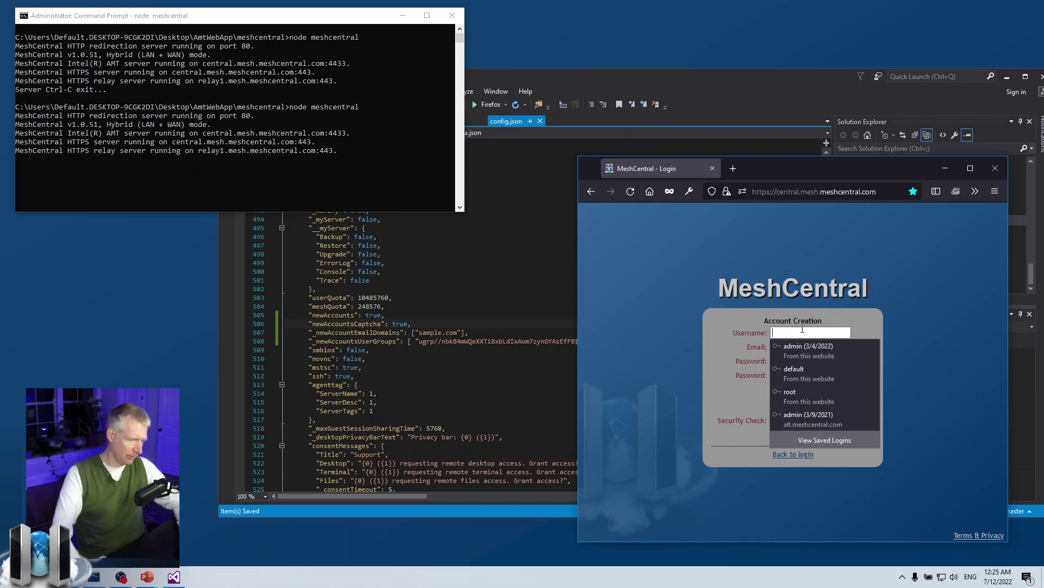
{"action": "type", "text": "test"}
{"action": "key", "text": "Tab"}
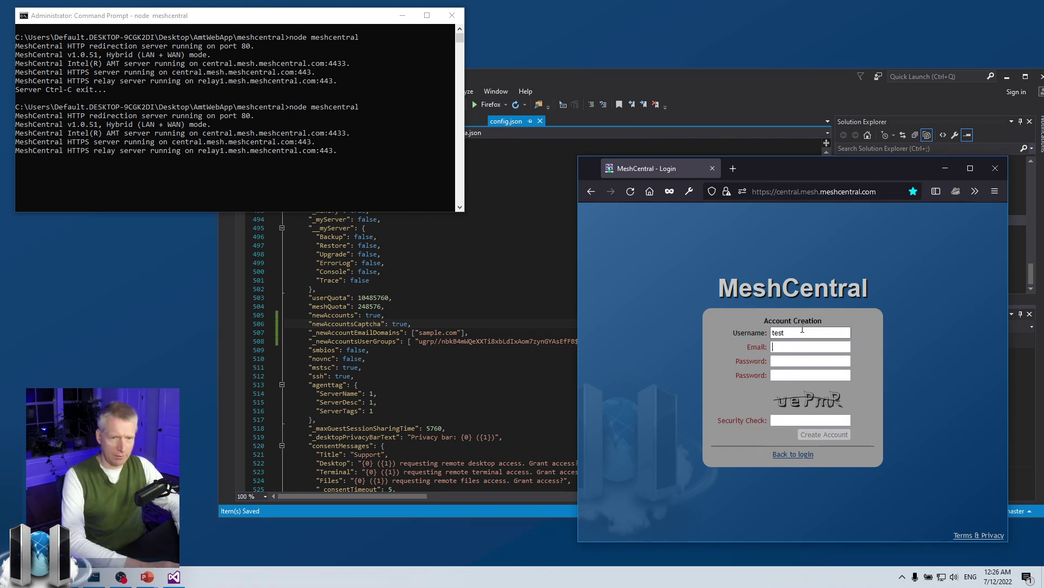
{"action": "type", "text": "t@test.com"}
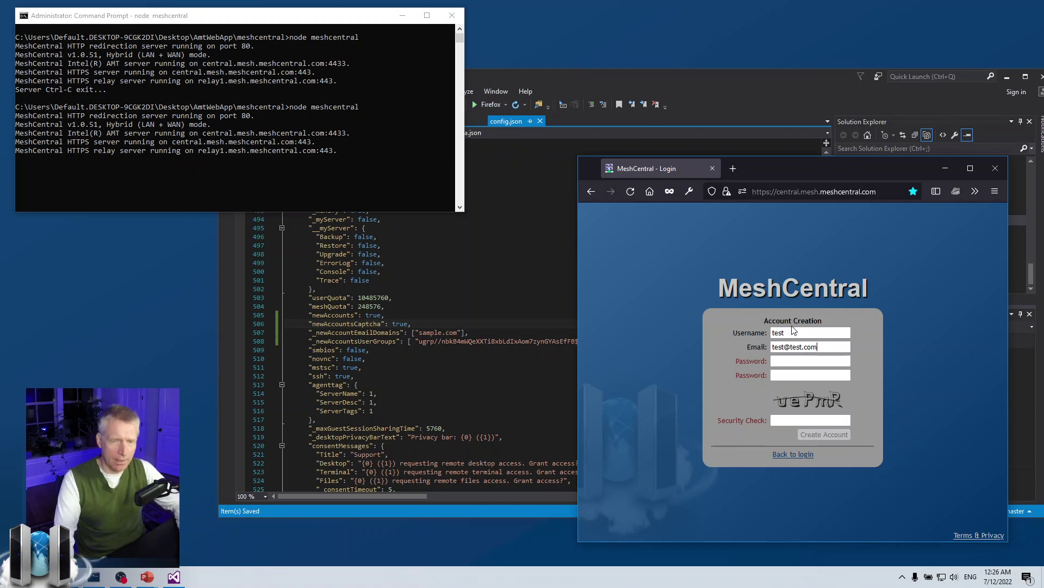
{"action": "left_click", "coordinate": [813, 361]}
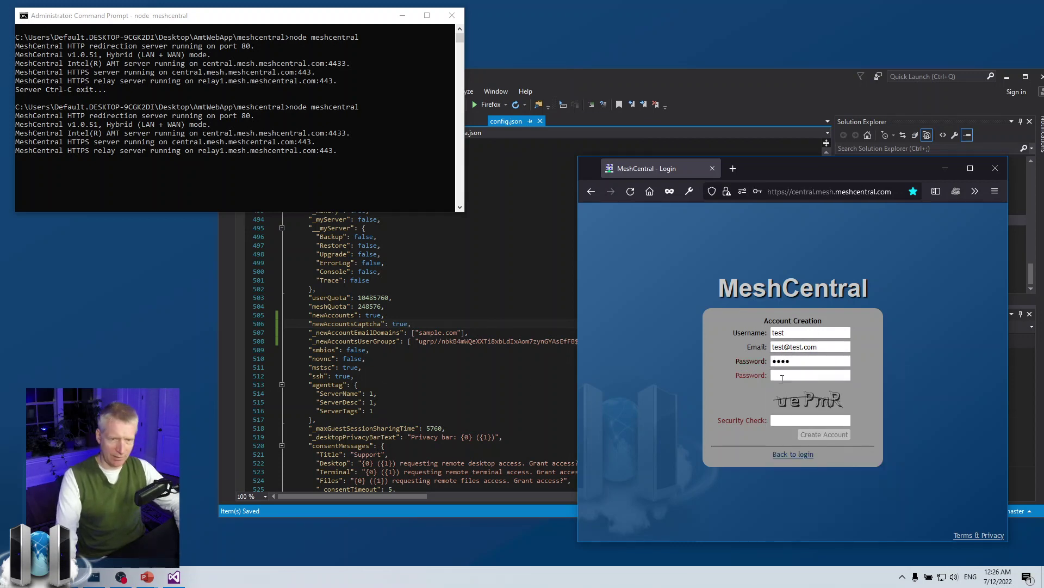
{"action": "left_click", "coordinate": [785, 374]}
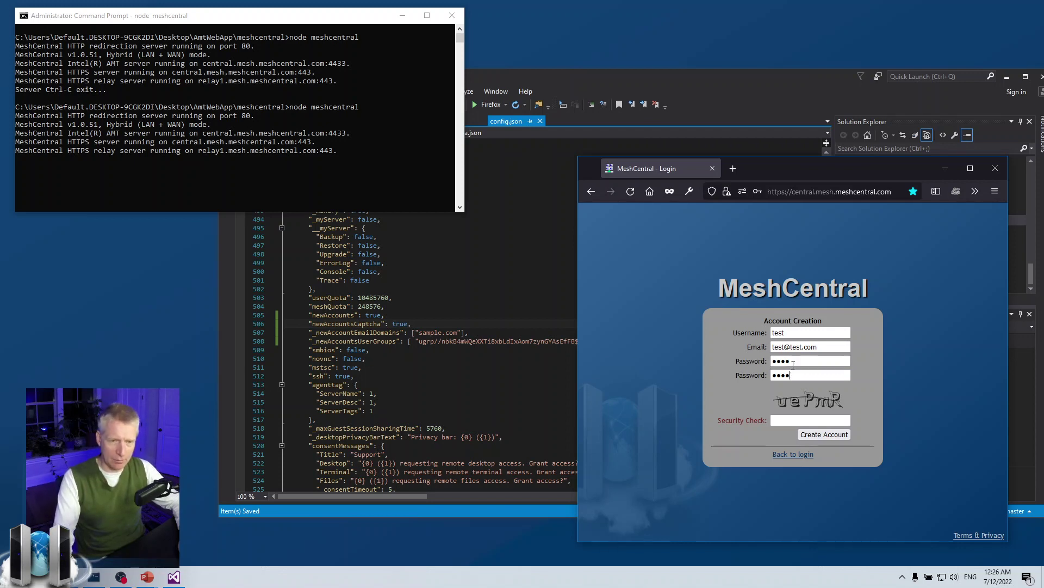
{"action": "left_click", "coordinate": [782, 421]}
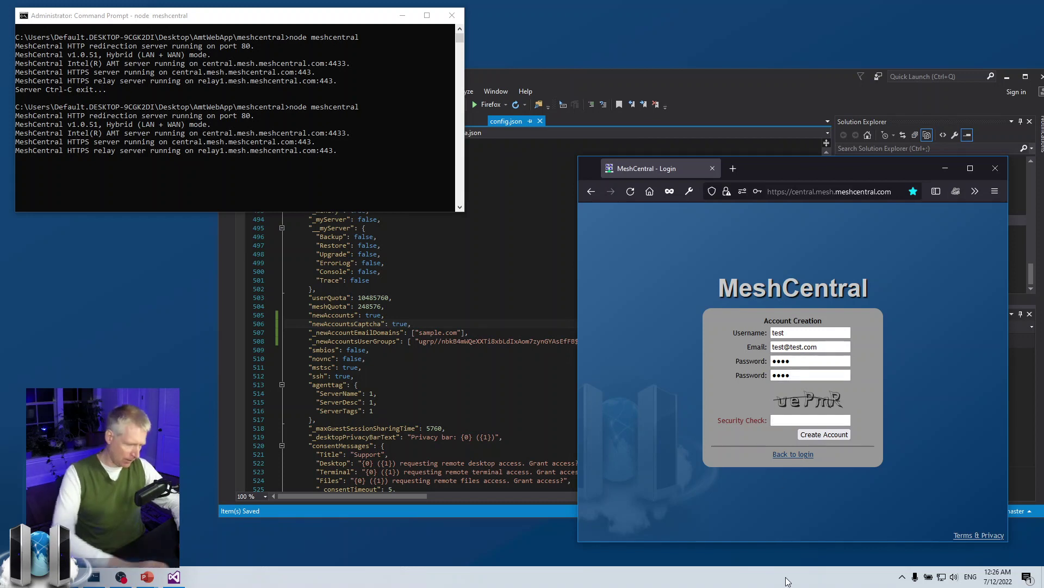
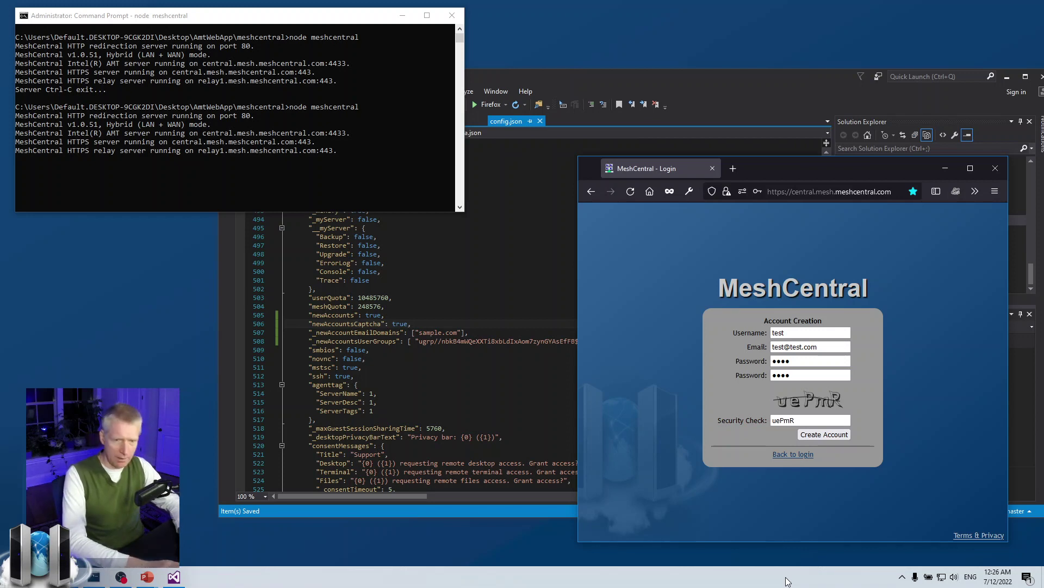
{"action": "left_click", "coordinate": [816, 433]}
- Decline Firefox's save-login prompt, close the username suggestions, and highlight the existing-account error
{"action": "left_click", "coordinate": [905, 326]}
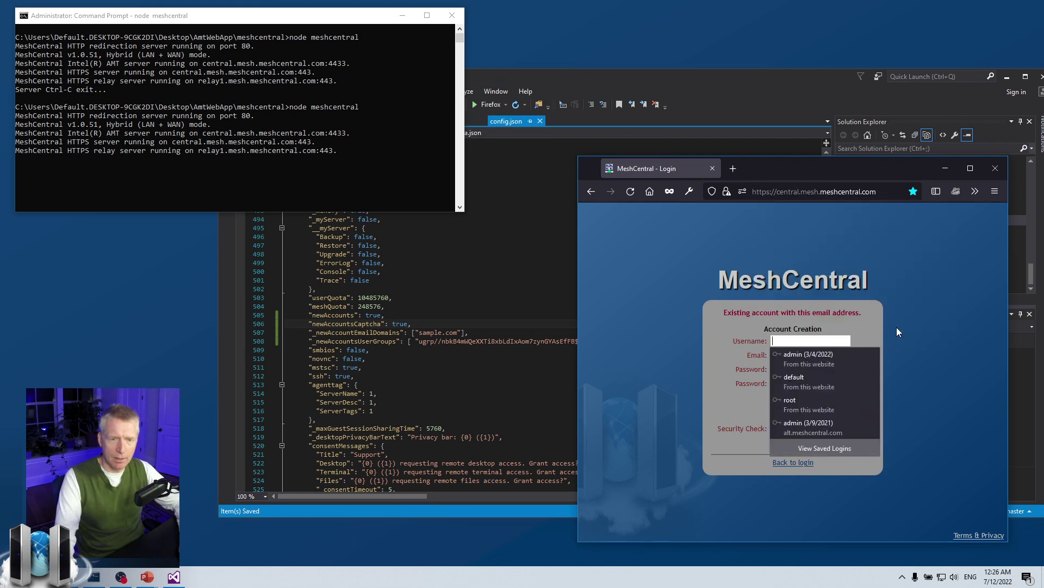
{"action": "left_click", "coordinate": [905, 317]}
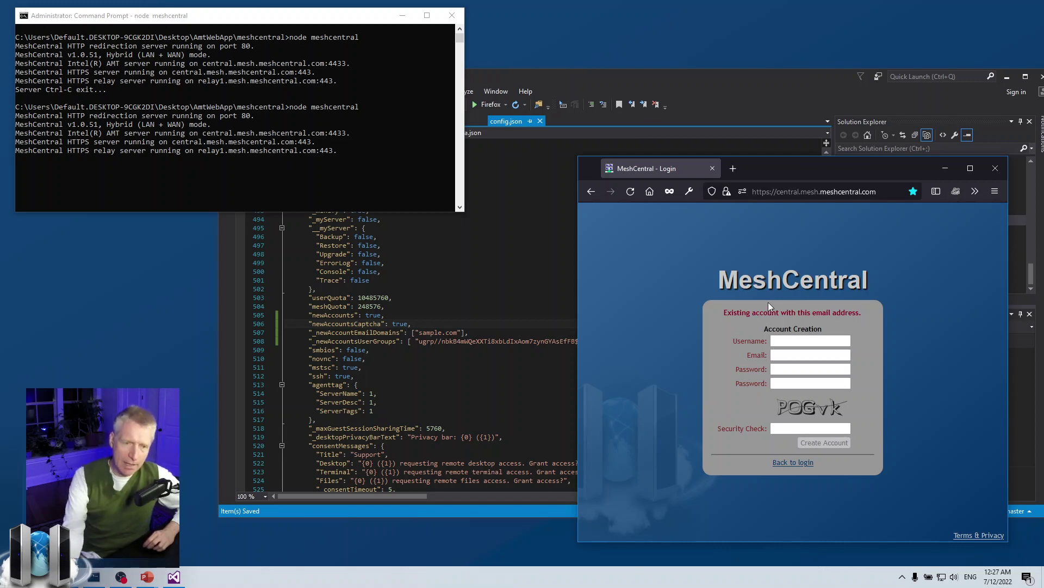
{"action": "left_click", "coordinate": [780, 427]}
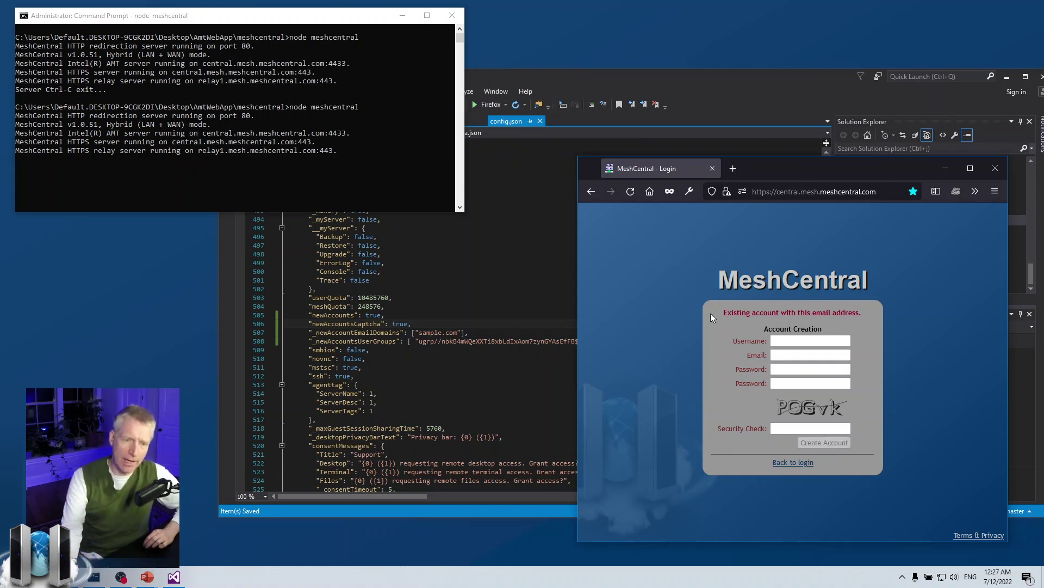
{"action": "left_click_drag", "start_coordinate": [729, 312], "coordinate": [870, 313]}
{"action": "left_click", "coordinate": [872, 312]}
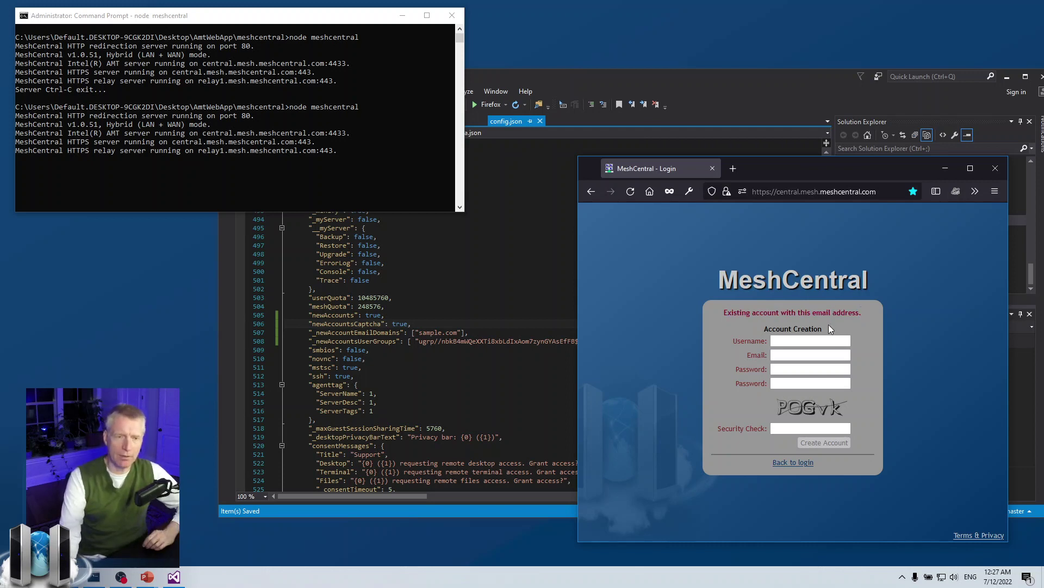
- Highlight the duplicate-email error once more, then switch back to config.json in Visual Studio
{"action": "left_click", "coordinate": [815, 339]}
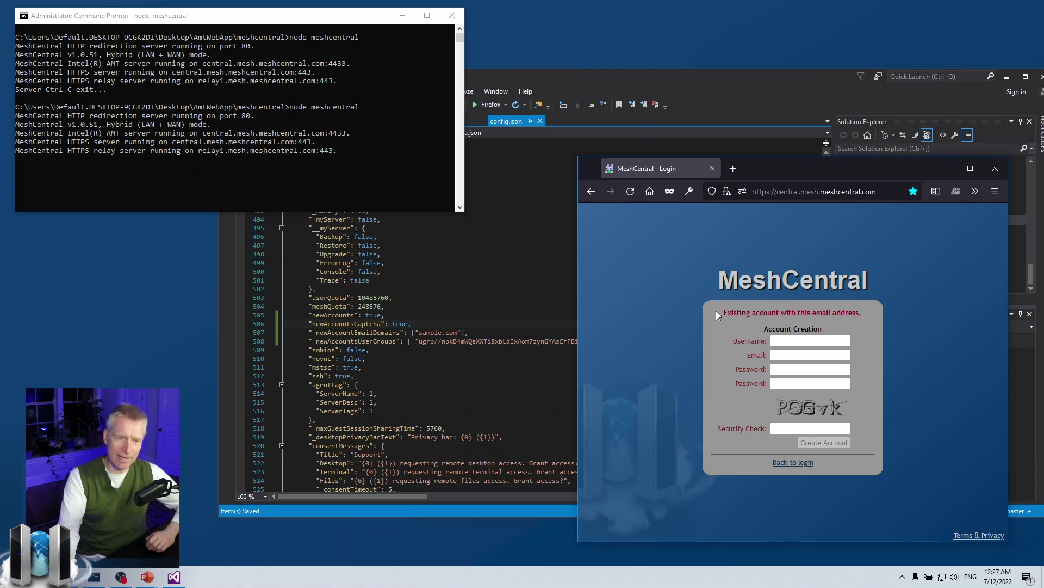
{"action": "left_click_drag", "start_coordinate": [716, 312], "coordinate": [885, 311]}
{"action": "left_click", "coordinate": [873, 391]}
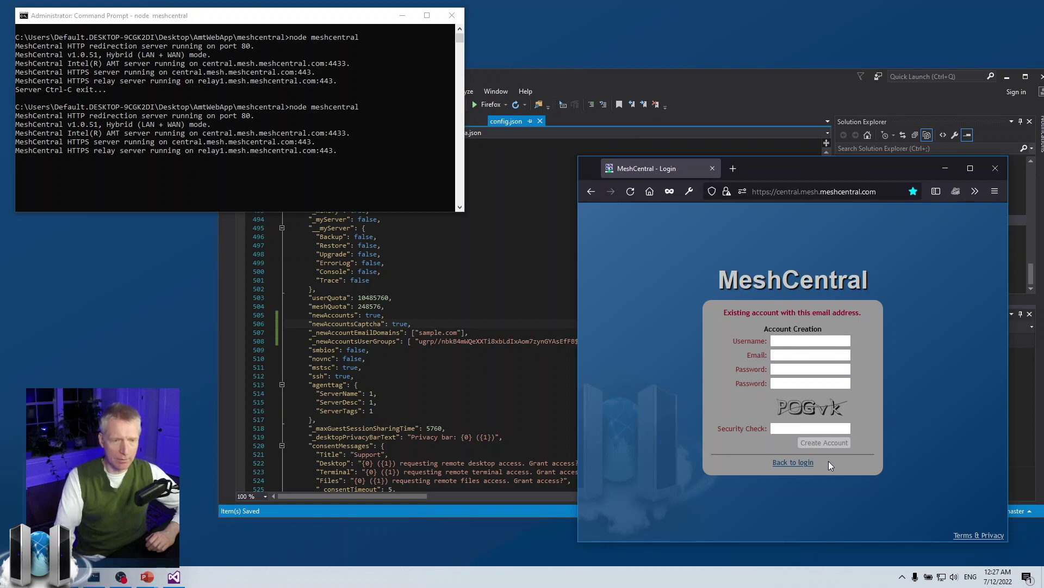
{"action": "left_click", "coordinate": [406, 335]}
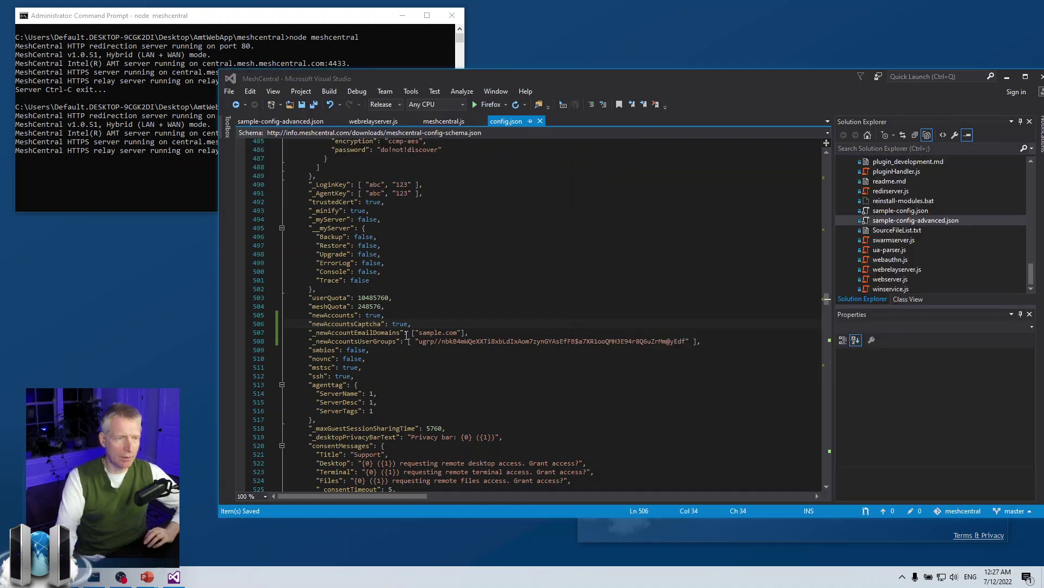
- Check the newAccounts and newAccountsCaptcha lines, then return to MeshCentral's Security Check field in Firefox
{"action": "mouse_move", "coordinate": [359, 332]}
{"action": "left_click", "coordinate": [433, 314]}
{"action": "left_click", "coordinate": [456, 323]}
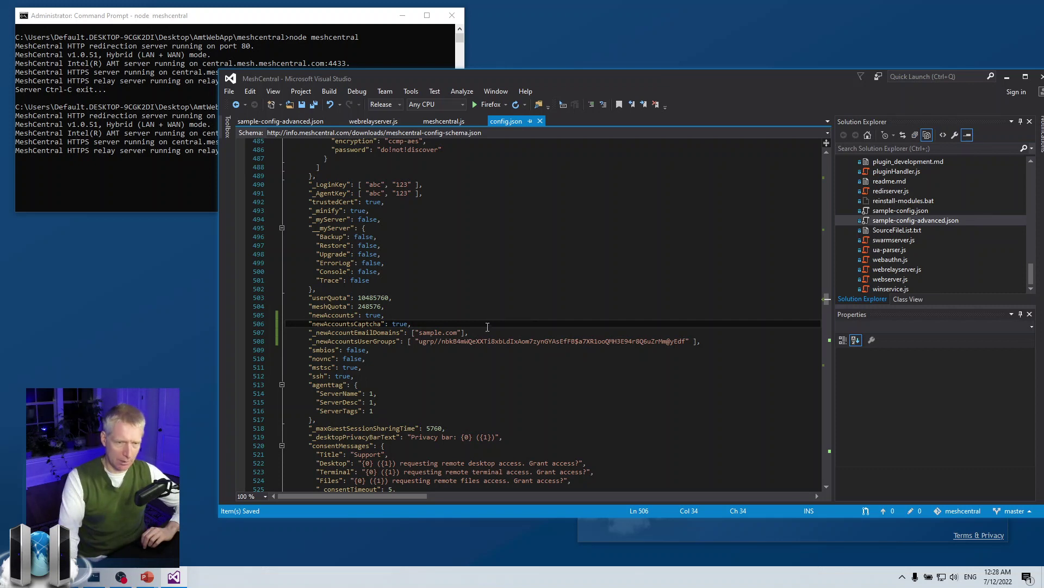
{"action": "left_click", "coordinate": [677, 524]}
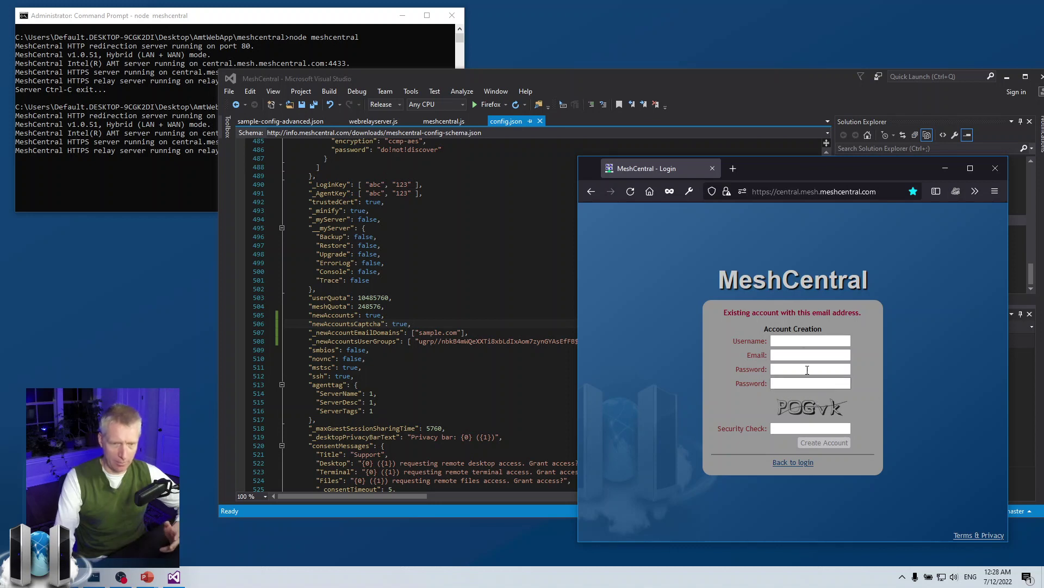
{"action": "left_click", "coordinate": [811, 434]}
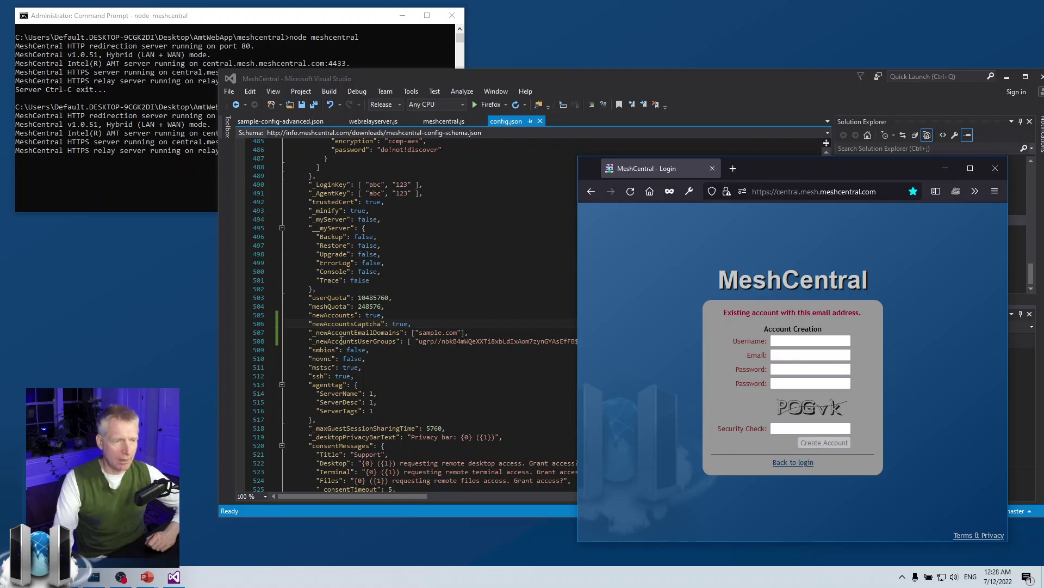
{"action": "left_click", "coordinate": [313, 334]}
{"action": "left_click_drag", "start_coordinate": [309, 332], "coordinate": [429, 333]}
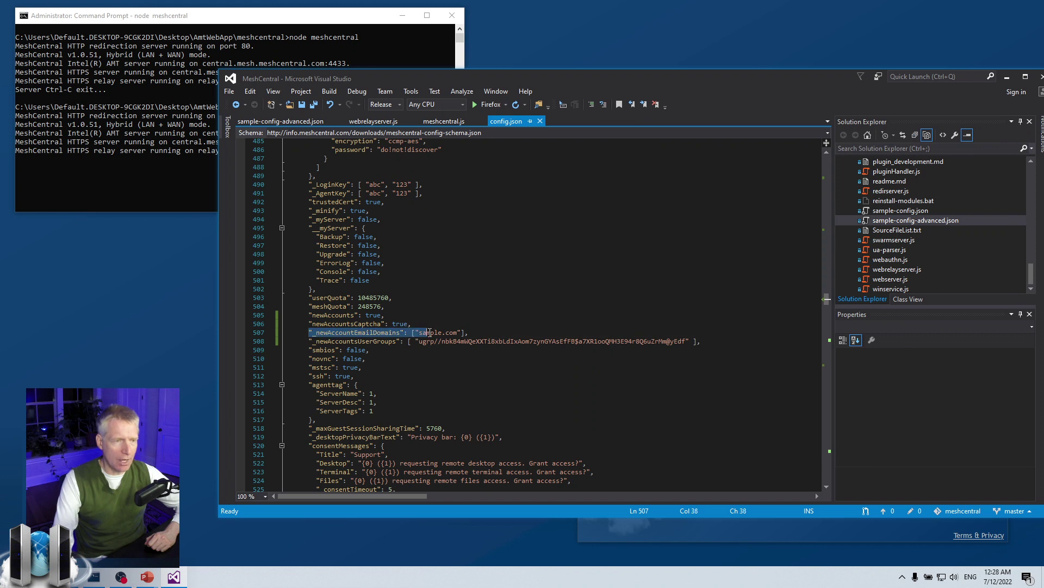
{"action": "left_click", "coordinate": [463, 332]}
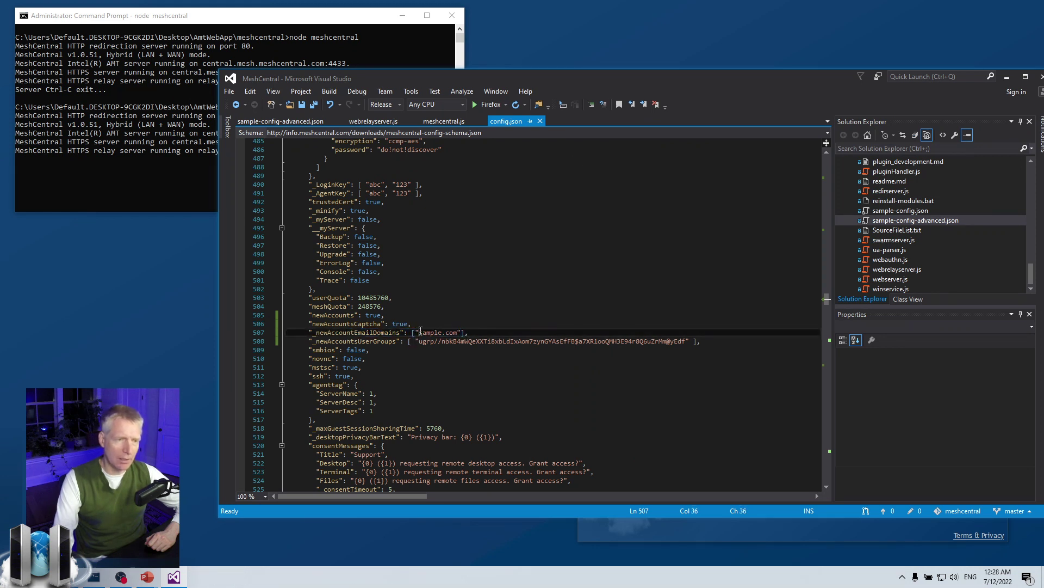
{"action": "left_click_drag", "start_coordinate": [427, 331], "coordinate": [458, 331]}
{"action": "left_click", "coordinate": [459, 332]}
{"action": "left_click", "coordinate": [671, 531]}
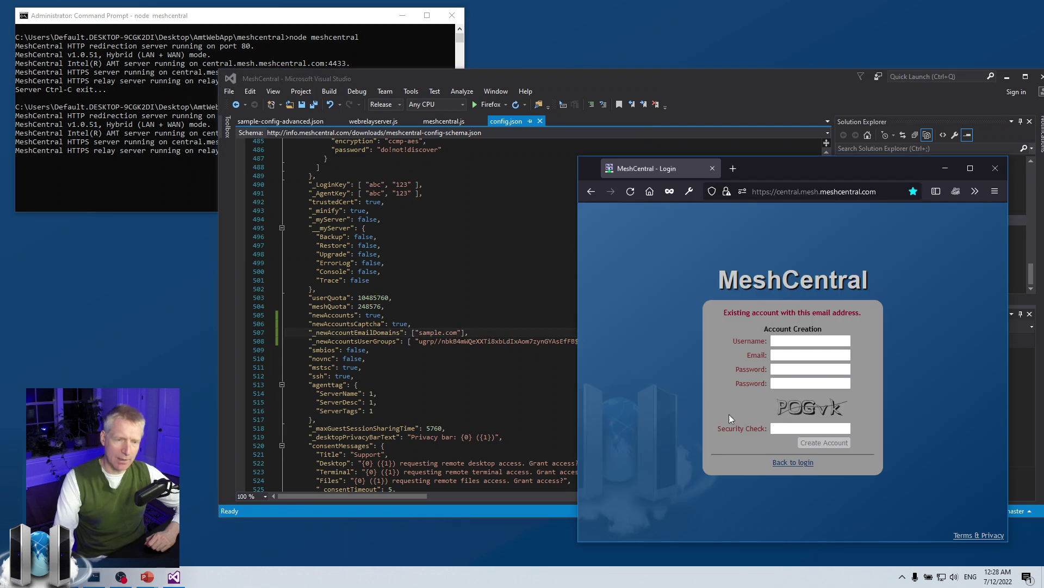
{"action": "left_click", "coordinate": [423, 333]}
{"action": "type", "text": "users"}
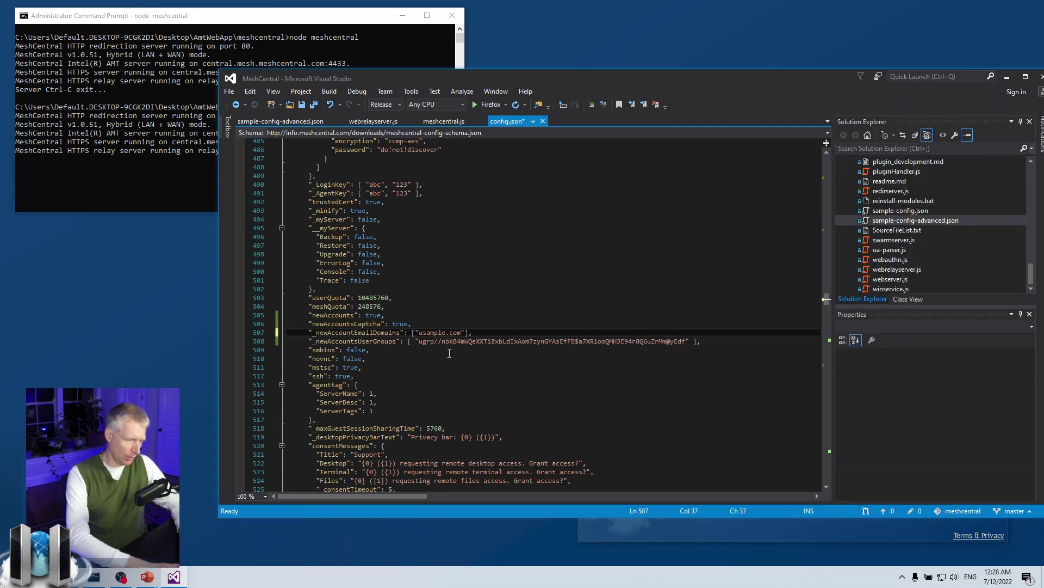
{"action": "type", "text": "@s"}
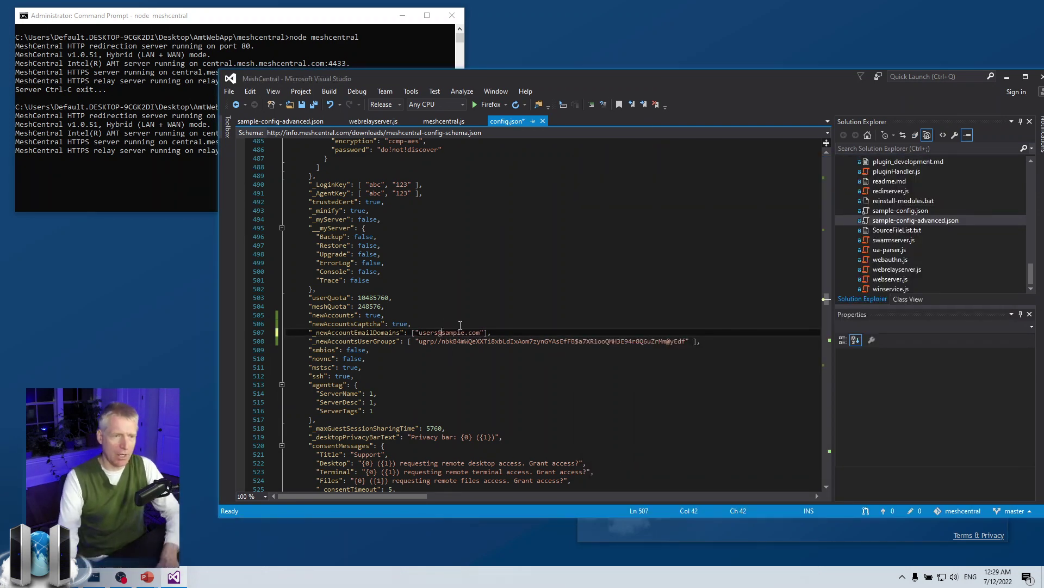
{"action": "left_click_drag", "start_coordinate": [443, 333], "coordinate": [426, 333]}
{"action": "key", "text": "BackSpace"}
{"action": "key", "text": "BackSpace"}
{"action": "key", "text": "ctrl+s"}
{"action": "left_click", "coordinate": [391, 358]}
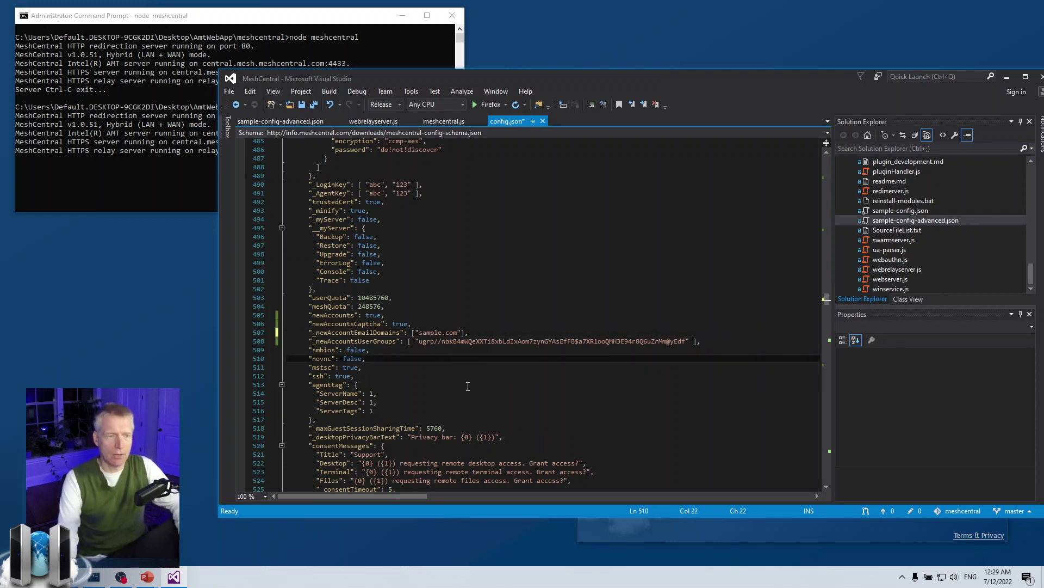
{"action": "left_click", "coordinate": [726, 538]}
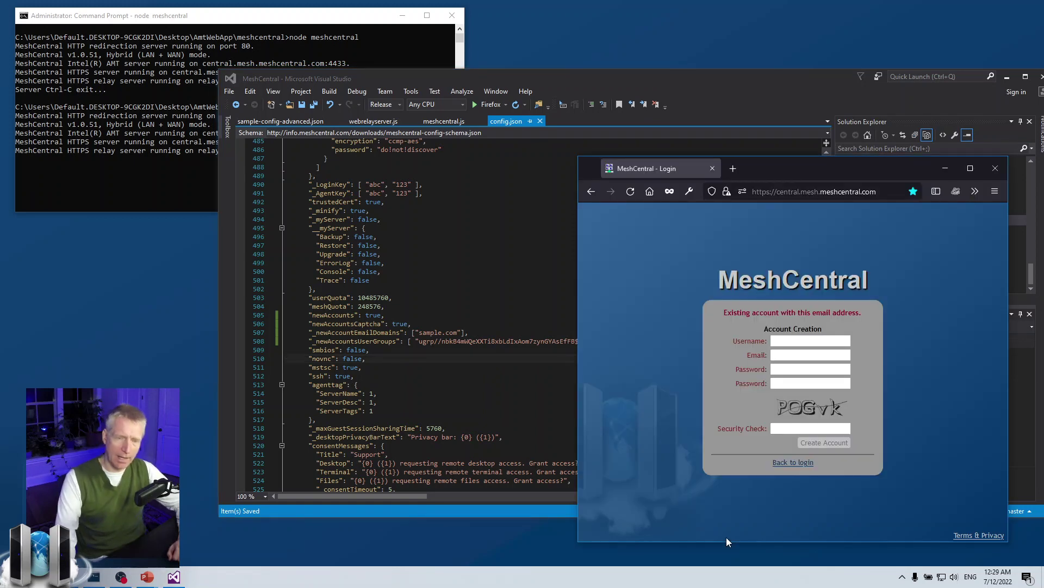